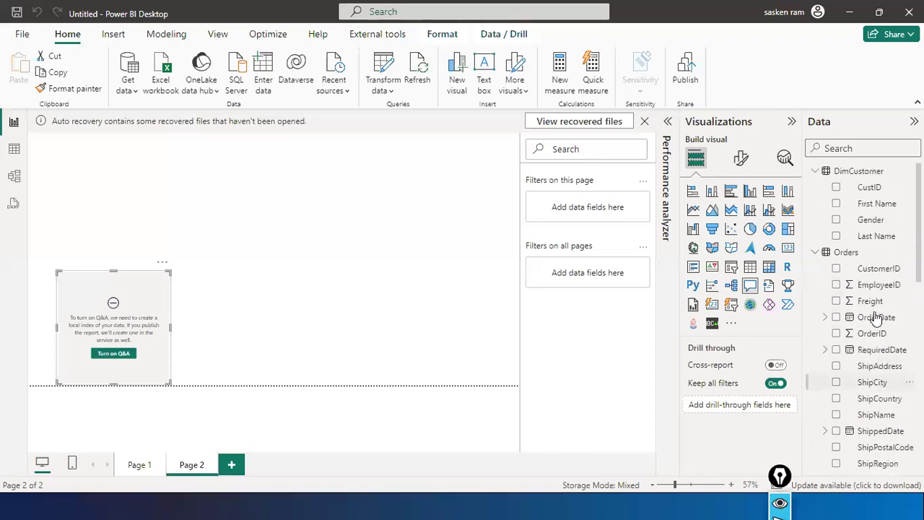
- Delete the Orders table from the model through its More options menu, confirming with Yes
scroll(897, 290, "down", 3)
scroll(897, 289, "up", 3)
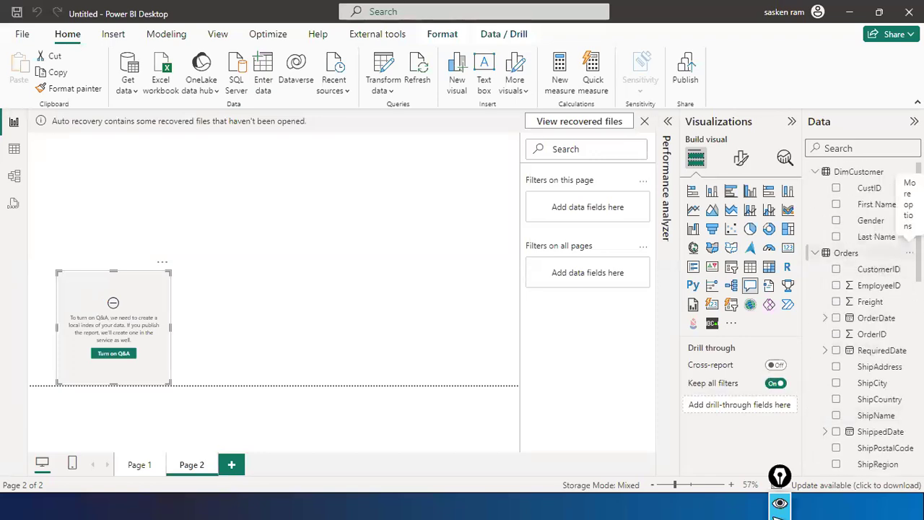
left_click(909, 252)
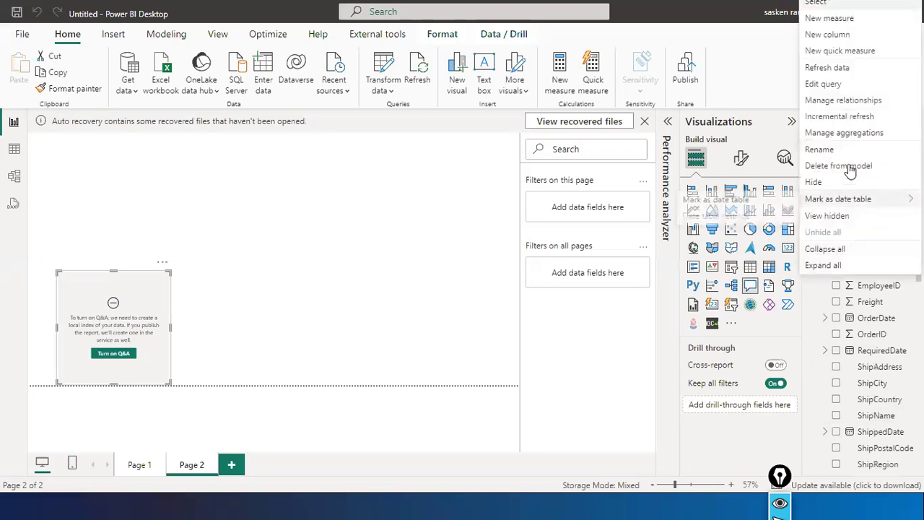
left_click(824, 169)
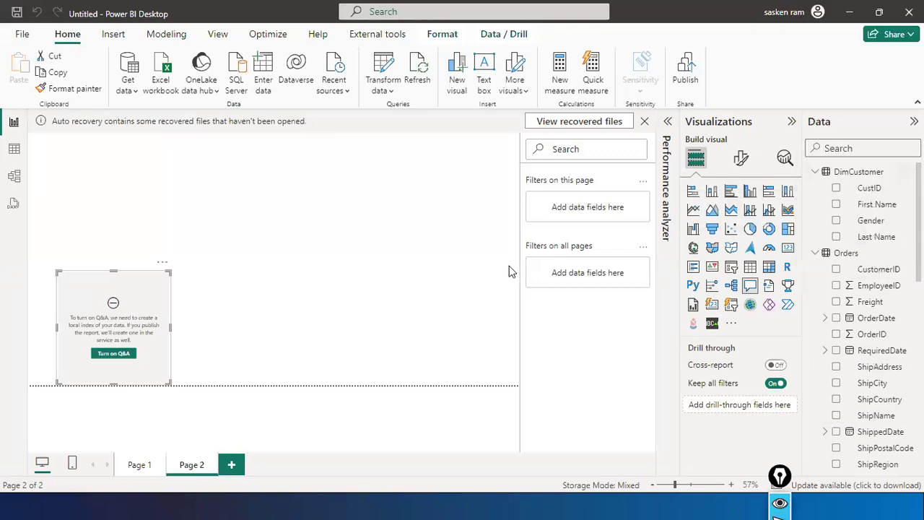
left_click(538, 283)
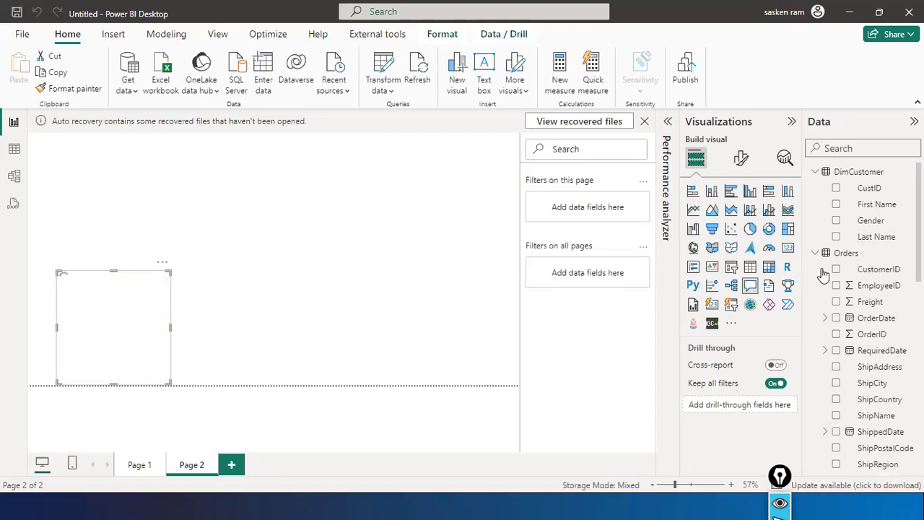
- In Model view, delete the Product_Sales_for_1997 table card, then go back to Report view
left_click(16, 181)
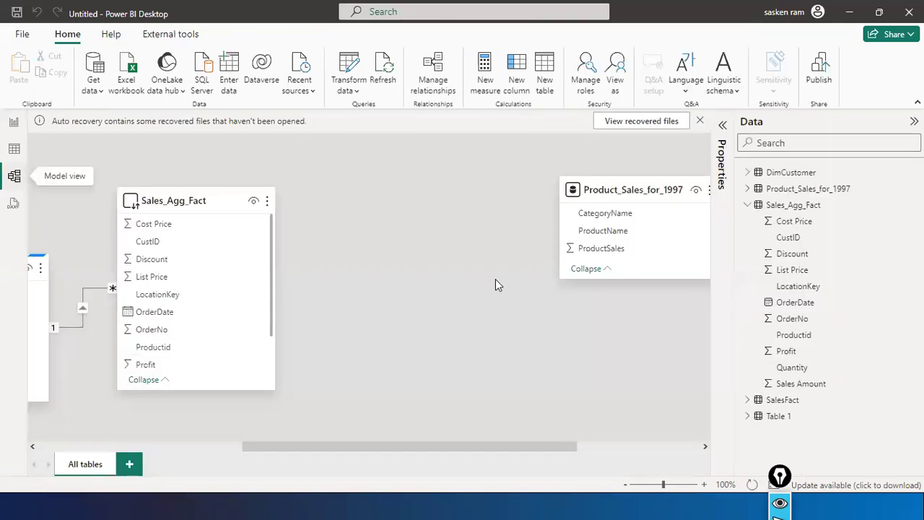
left_click(630, 179)
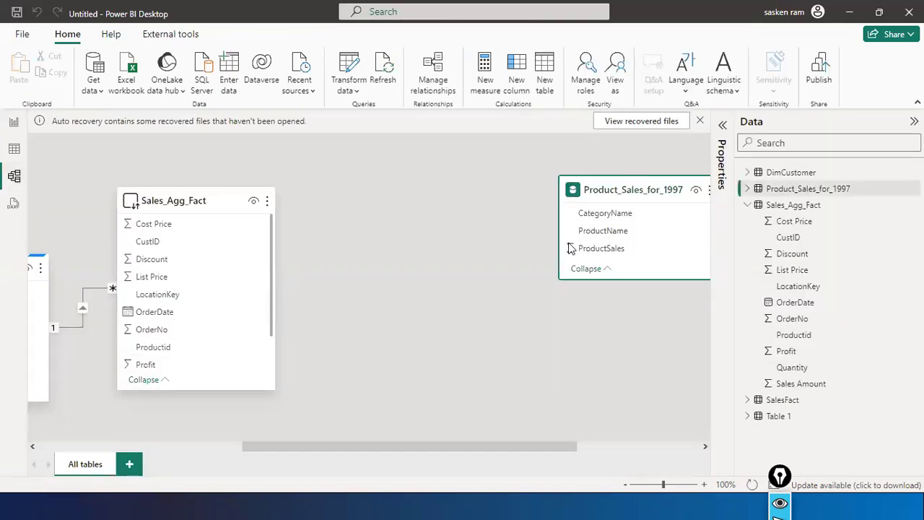
key("Delete")
key("Escape")
left_click(216, 447)
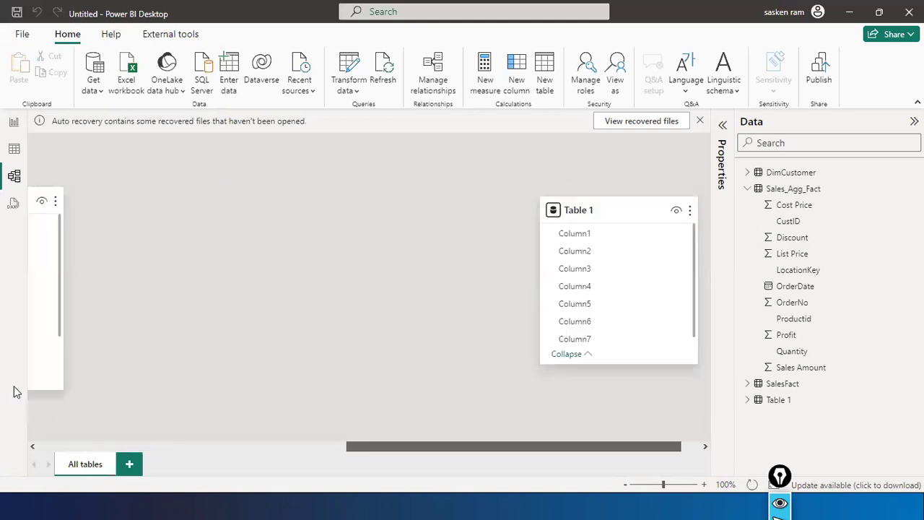
left_click(13, 121)
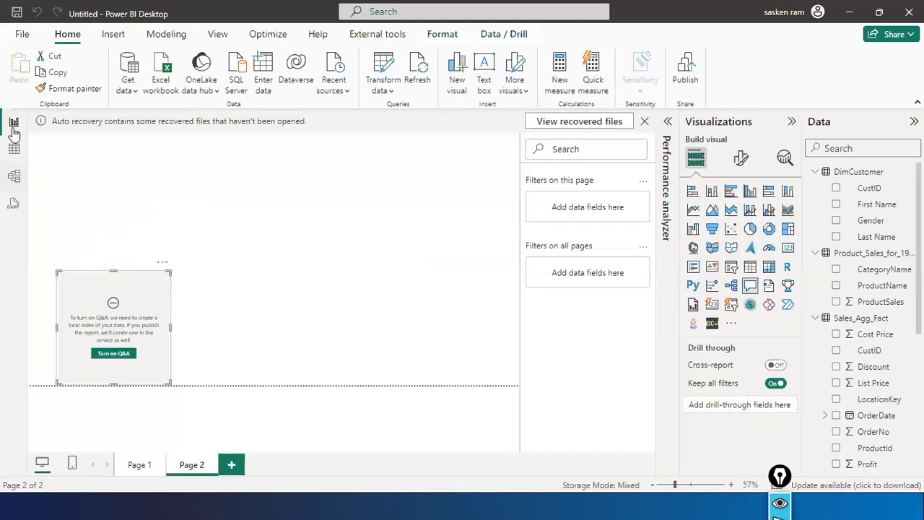
- Delete the Q&A visual from Page 2 and launch the Power Query Editor via Transform data
left_click(164, 265)
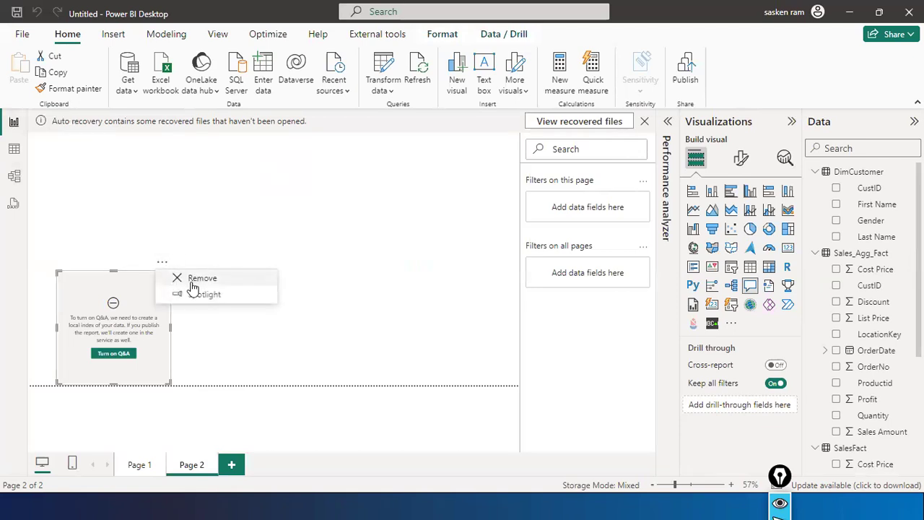
key("Delete")
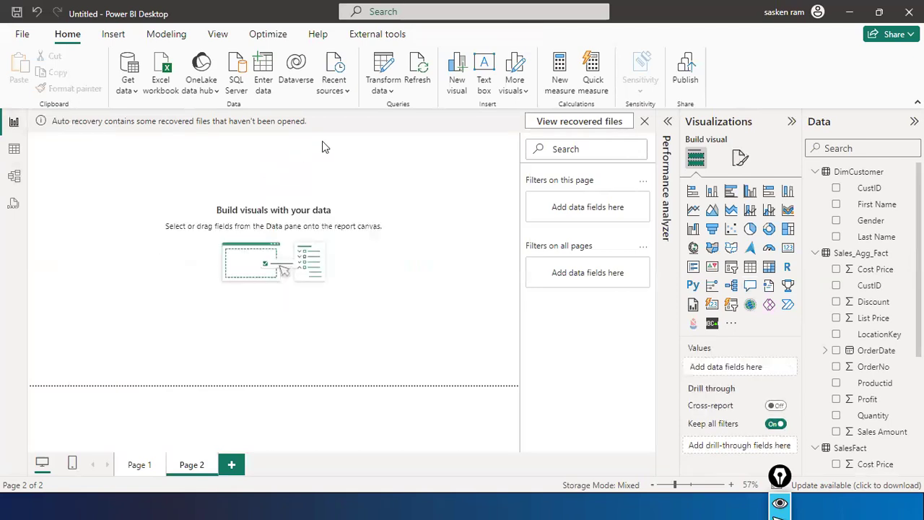
left_click(390, 92)
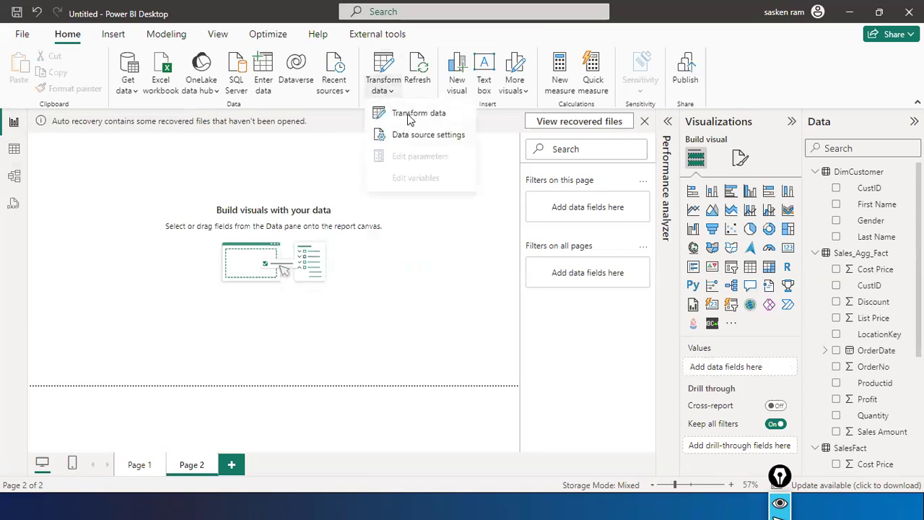
left_click(410, 117)
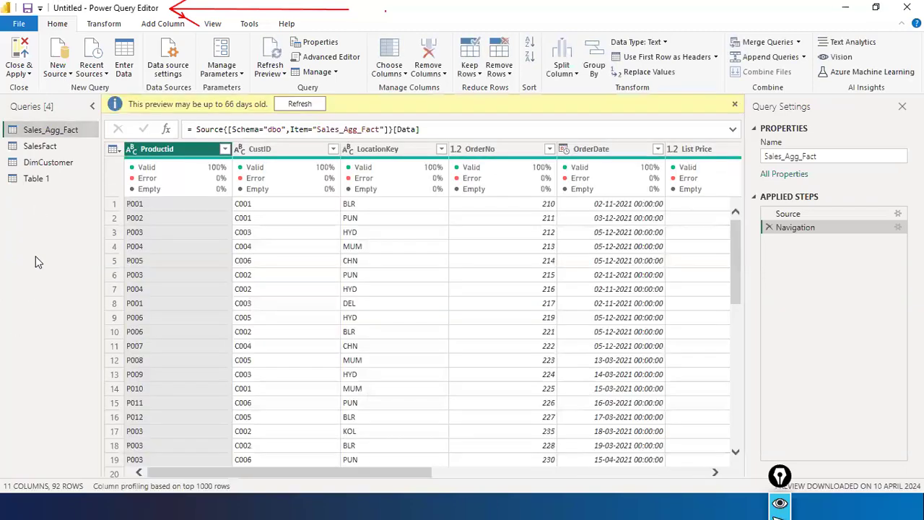
- Select the SalesFact query to preview its 11 columns and 92 rows
mouse_move(49, 220)
left_mouse_down()
mouse_move(30, 317)
mouse_move(36, 274)
left_mouse_up()
left_click_drag(53, 181, 37, 187)
left_click_drag(35, 74, 34, 94)
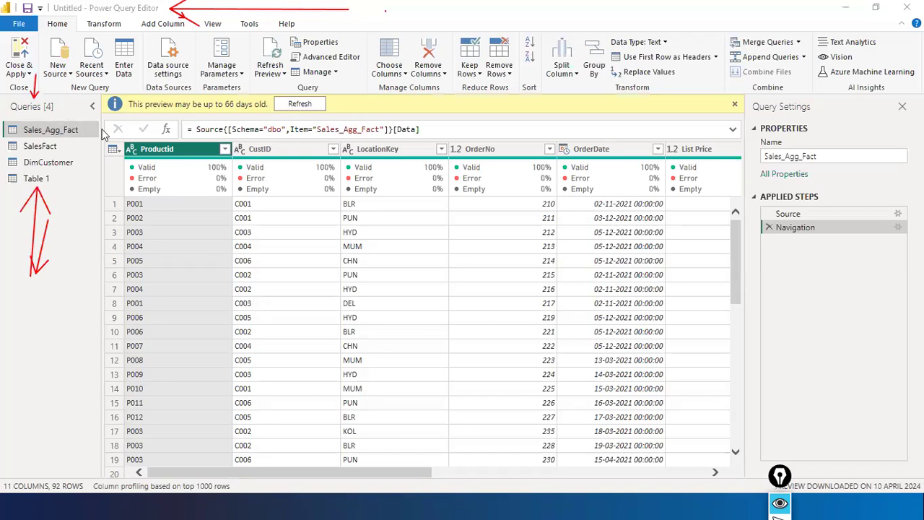
left_click(525, 152, "shift")
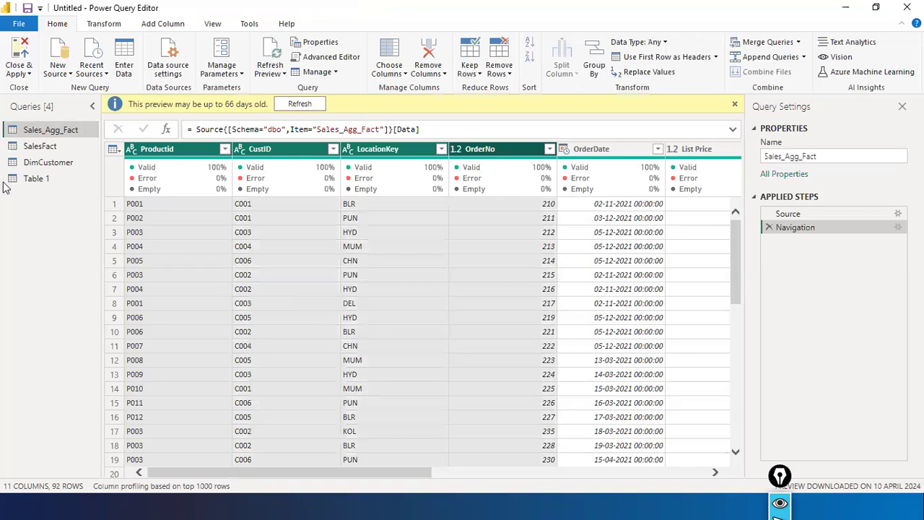
left_click(51, 147)
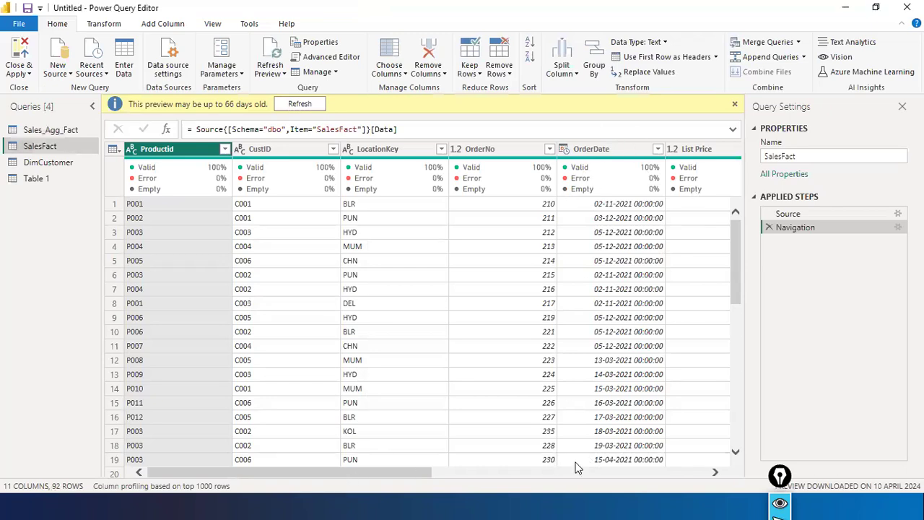
- Scroll to the Quantity column and browse its value list, closing it without filtering
left_click(535, 474)
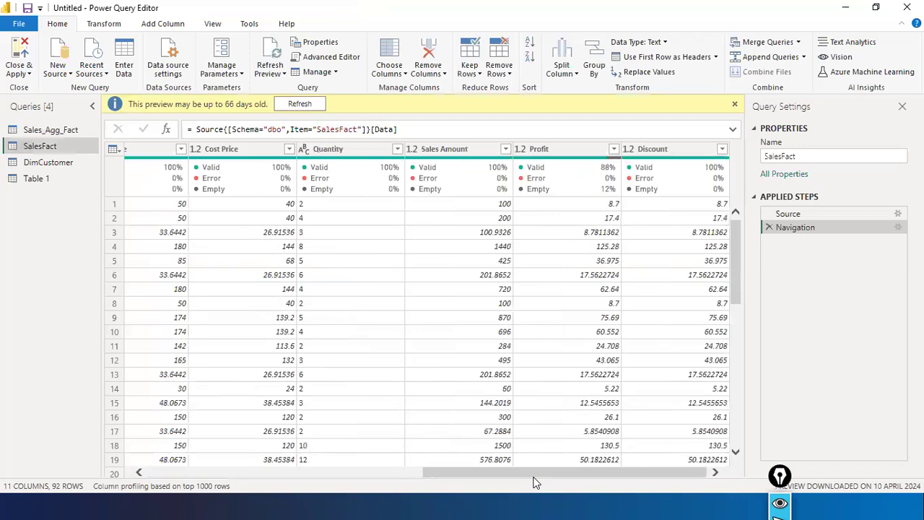
left_click(332, 150)
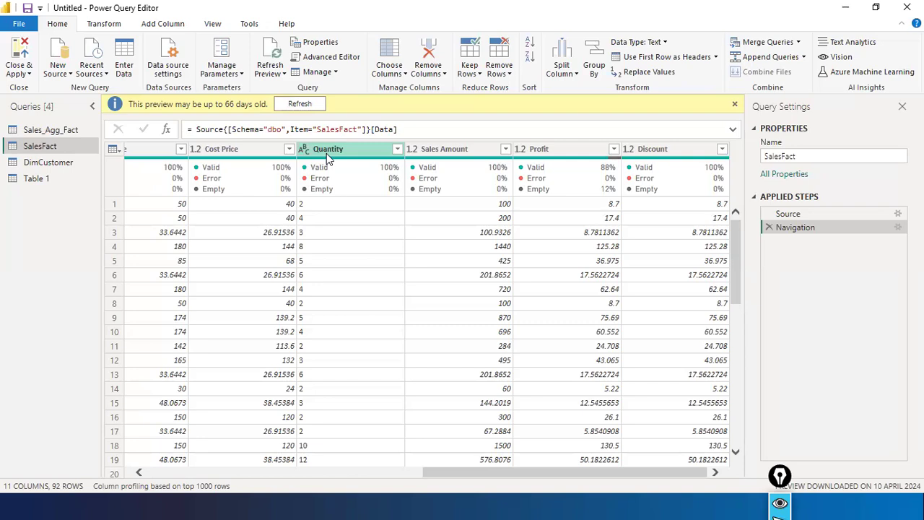
left_click(399, 149)
left_click(398, 149)
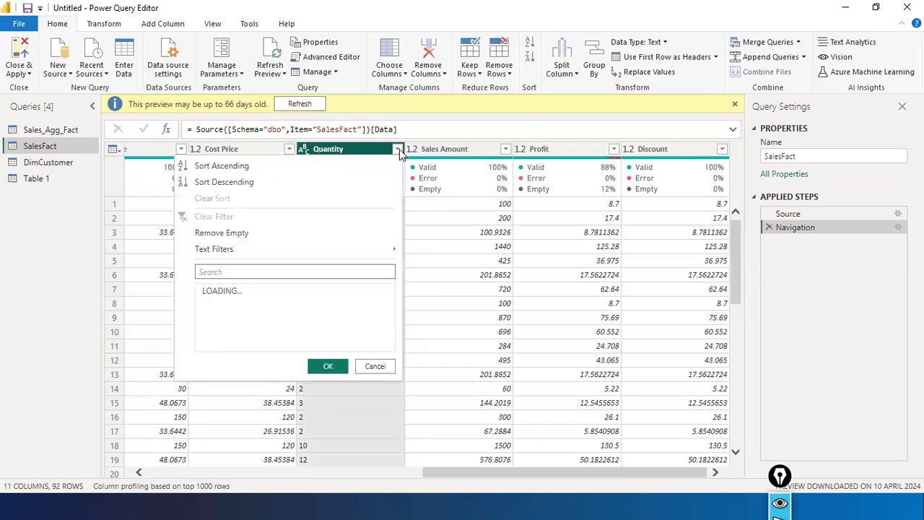
scroll(341, 362, "down", 1)
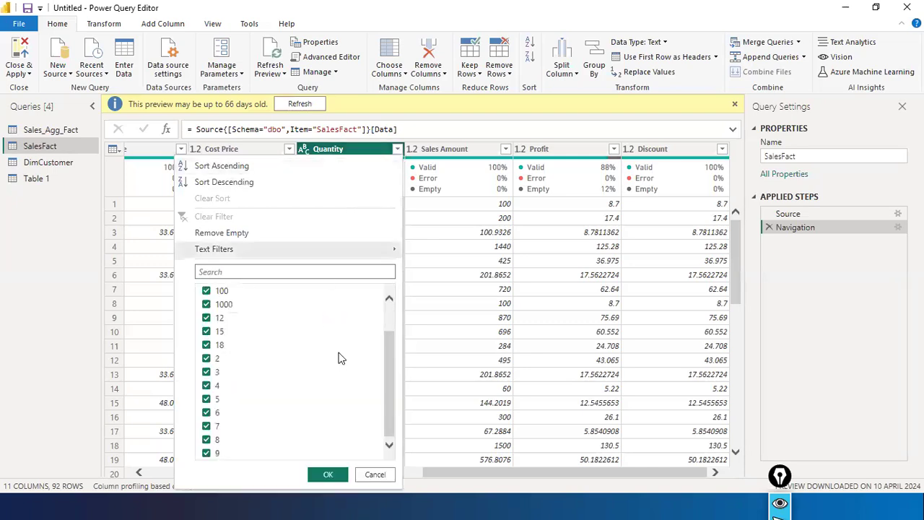
scroll(342, 359, "up", 1)
left_click(370, 475)
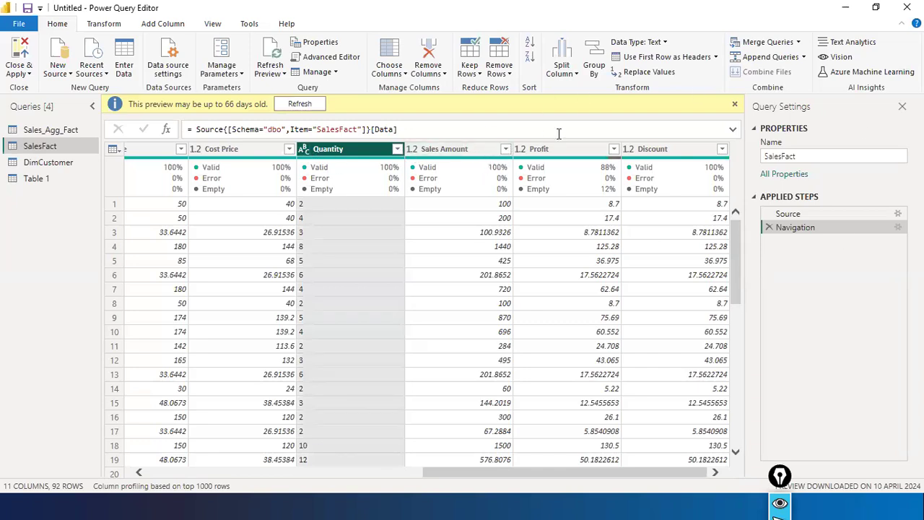
- Bring up the data type choices from the ABC icon on the Quantity header
mouse_move(496, 166)
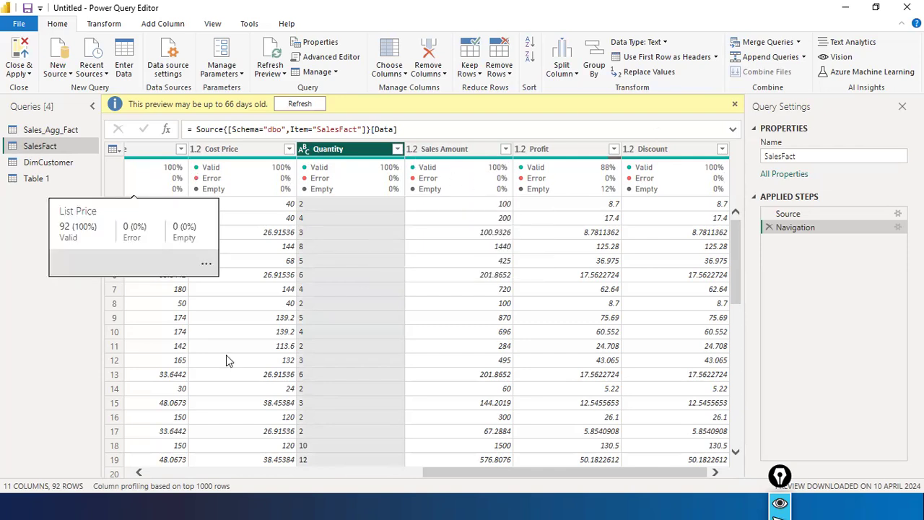
left_click_drag(443, 472, 351, 485)
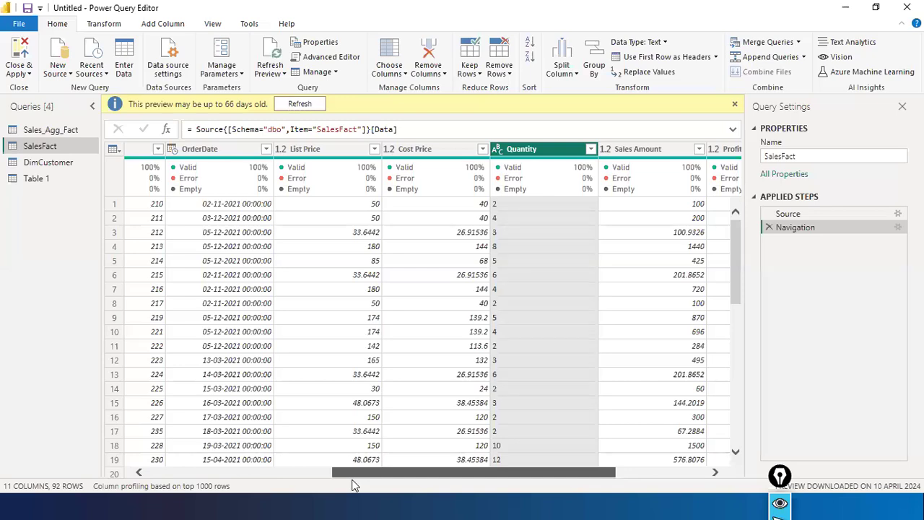
left_click_drag(353, 485, 433, 467)
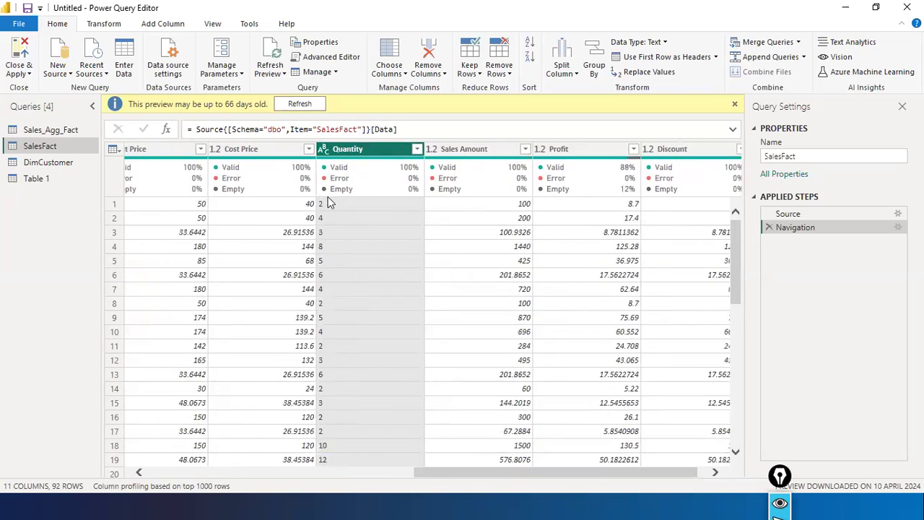
left_click(324, 150)
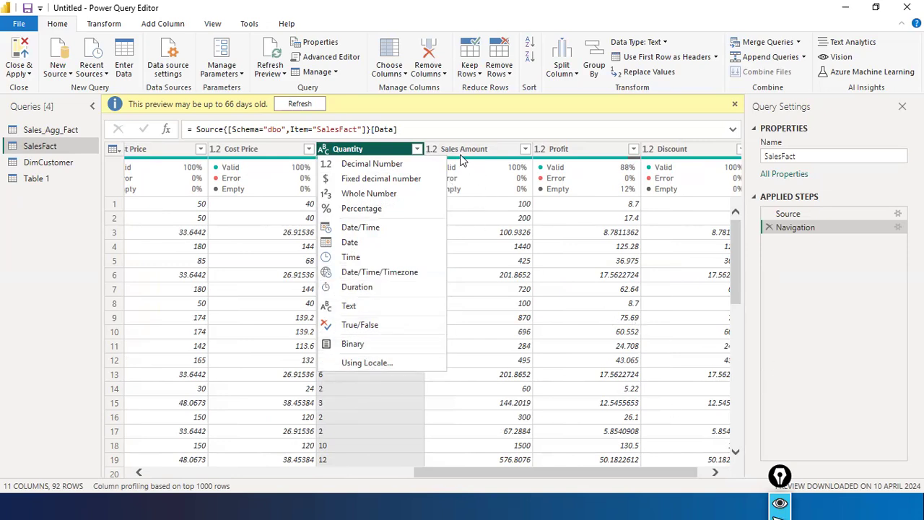
- Set Quantity to Whole Number and inspect the resulting Changed Type step formula
left_click(368, 194)
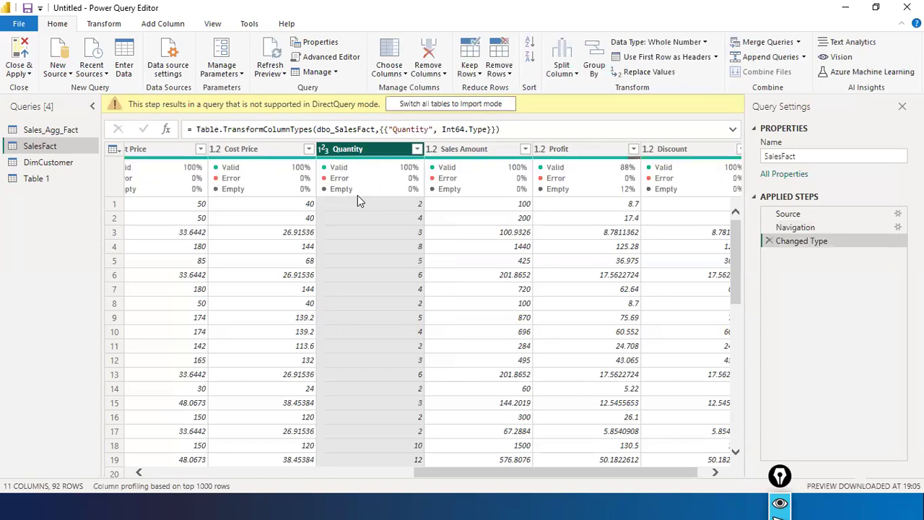
left_click(530, 129)
key("ctrl+a")
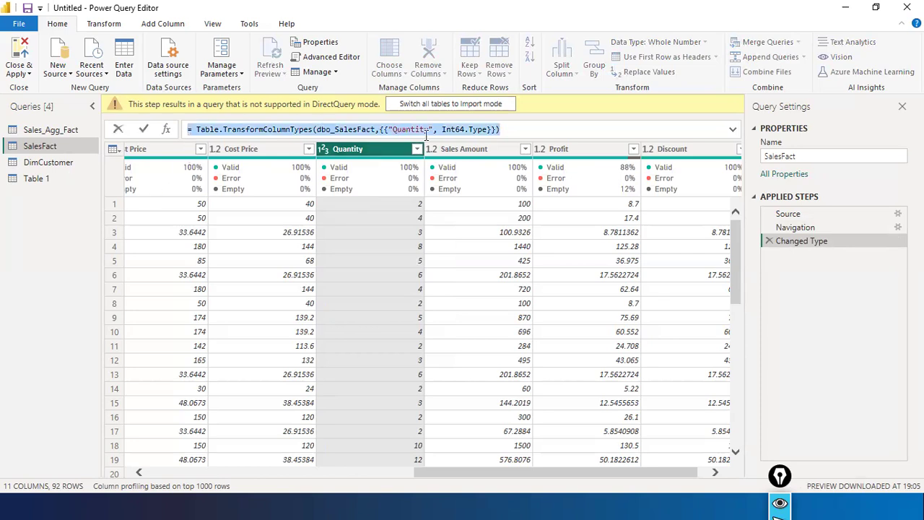
left_click_drag(128, 117, 189, 117)
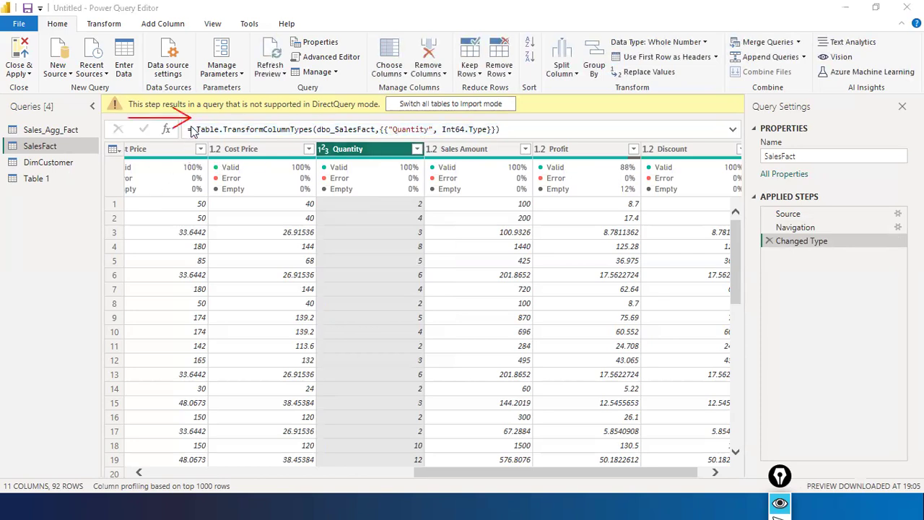
key("Escape")
left_click_drag(650, 122, 505, 129)
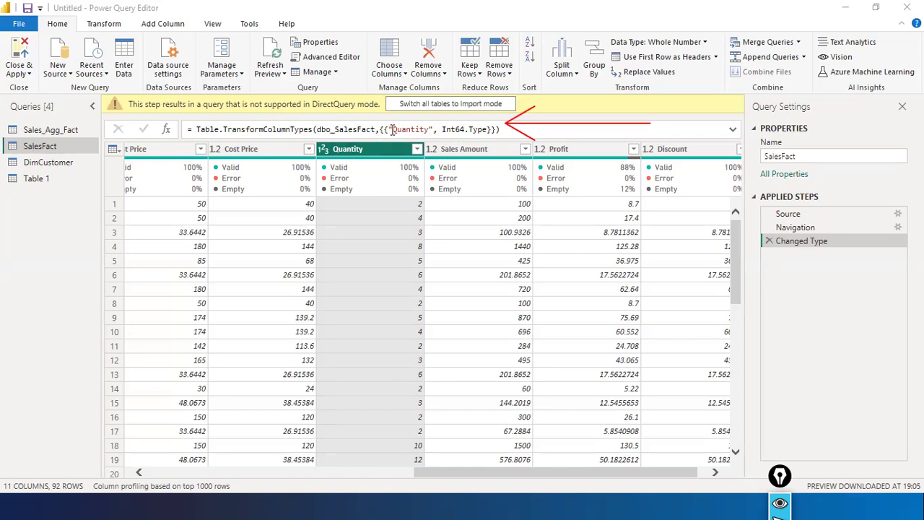
- Highlight TransformColumnTypes in the formula bar, then reopen Quantity's data type choices from the 123 icon
left_click_drag(195, 131, 312, 131)
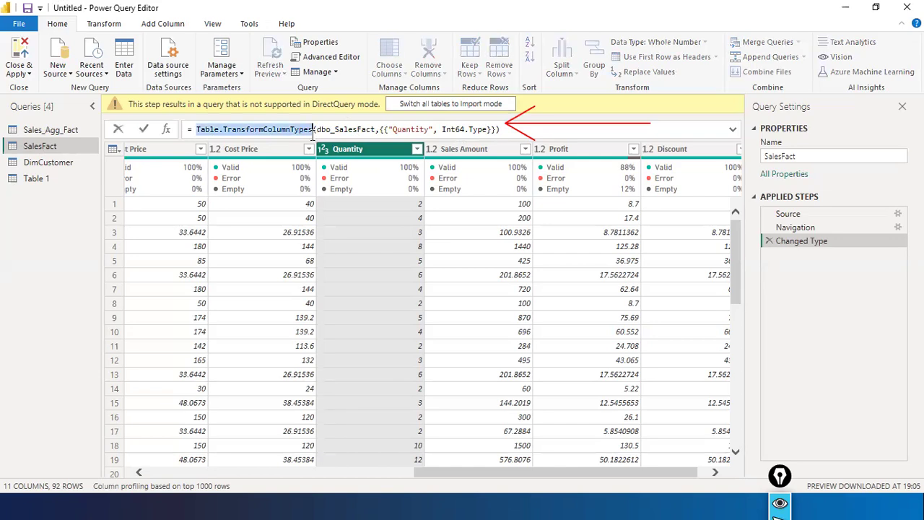
left_click(321, 151)
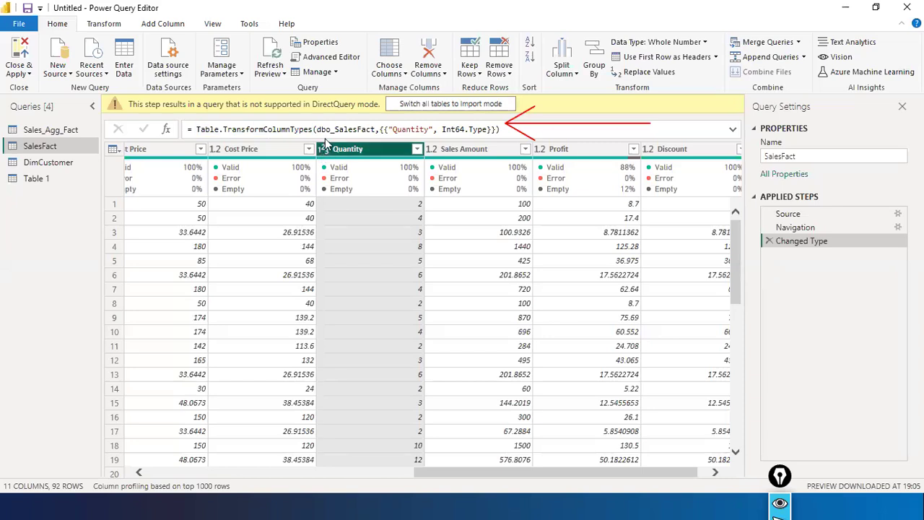
left_click(323, 149)
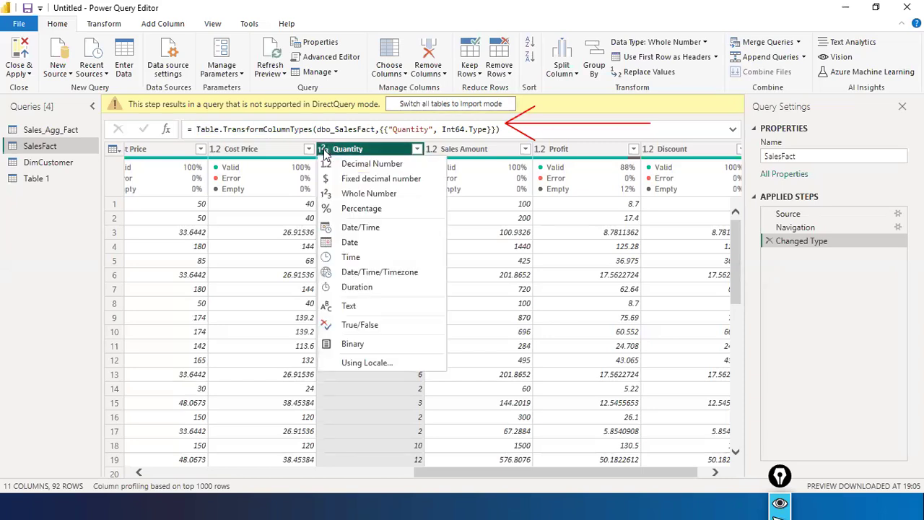
- Keep Quantity as Whole Number and highlight the Table.TransformColumnTypes formula without editing it
left_click(374, 195)
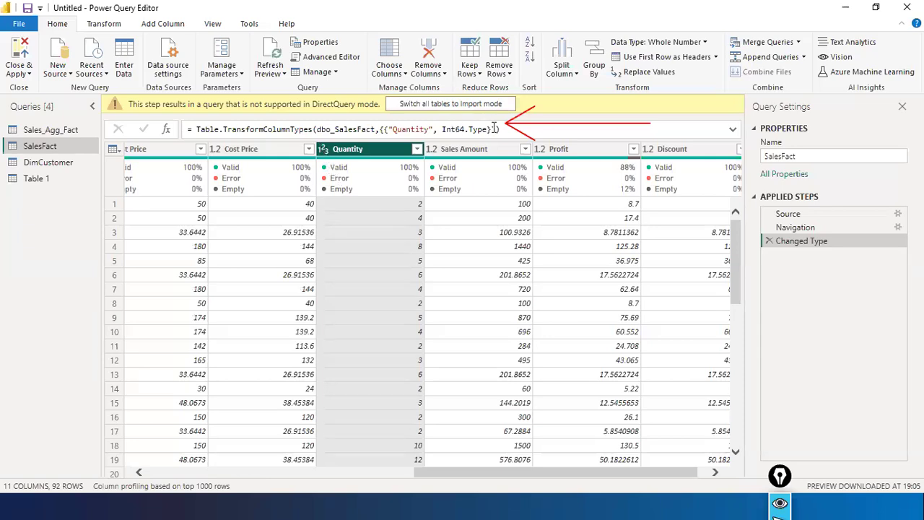
left_click_drag(499, 129, 62, 116)
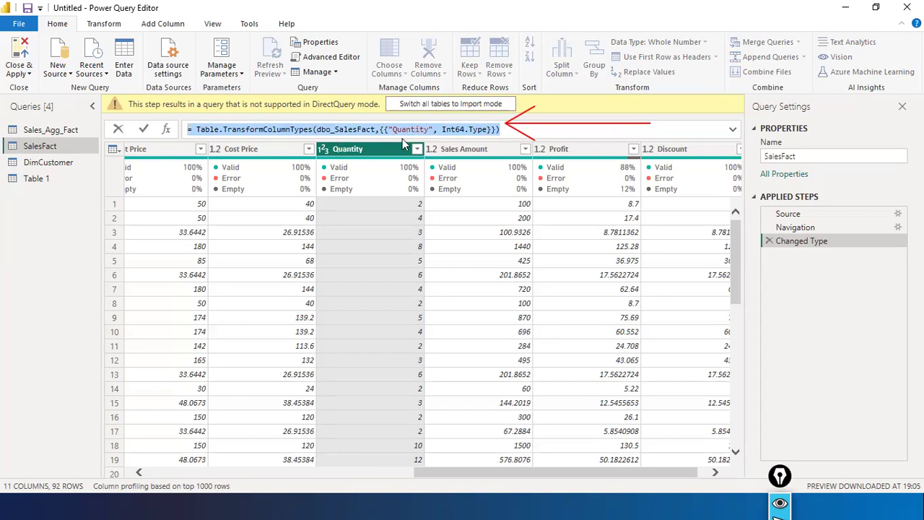
left_click(419, 129)
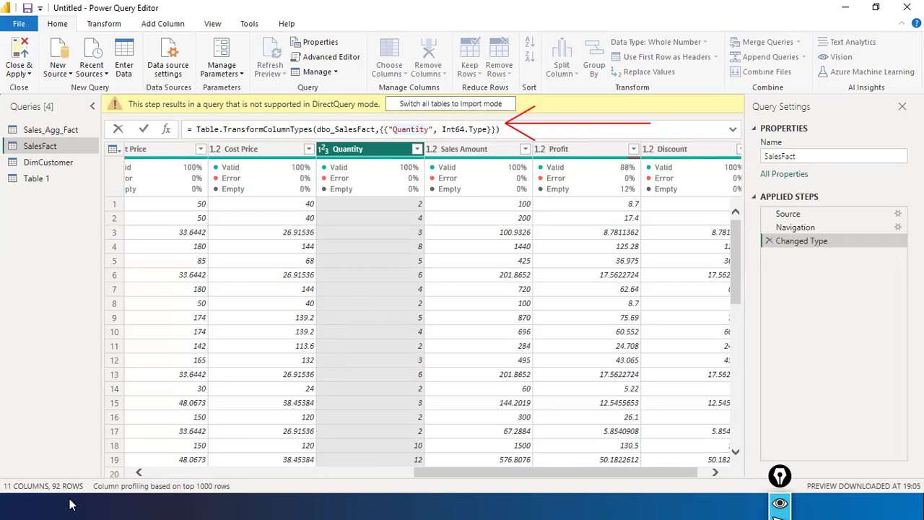
left_click(492, 462)
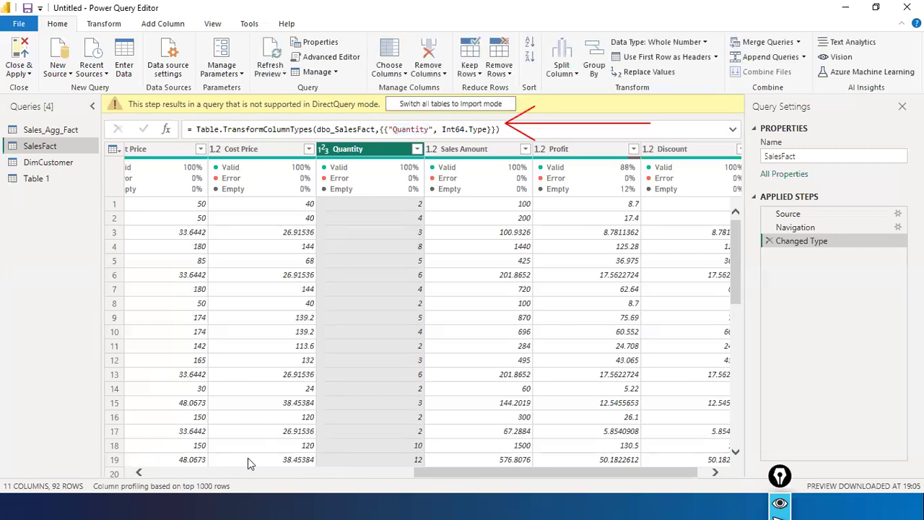
- Scroll right to the Discount column and remove it via its right-click menu
left_click(272, 474)
left_click_drag(272, 475, 765, 503)
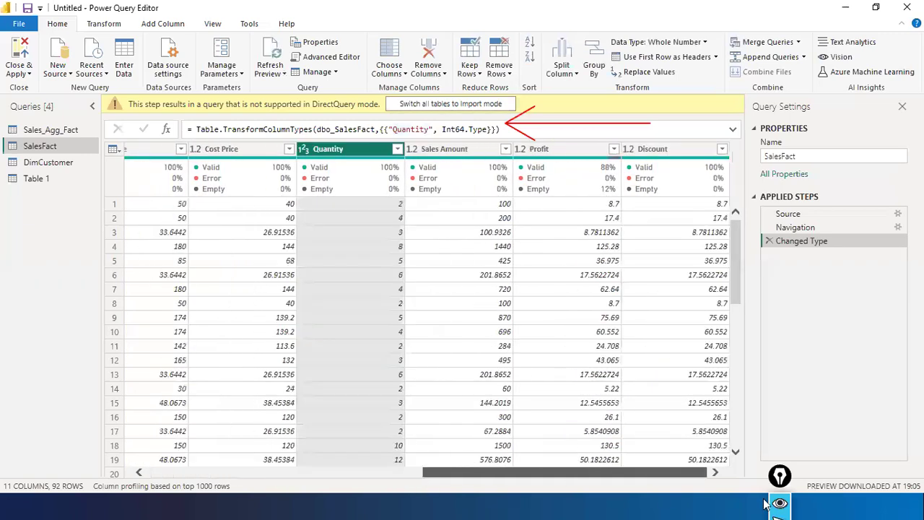
left_click(675, 150)
right_click(665, 150)
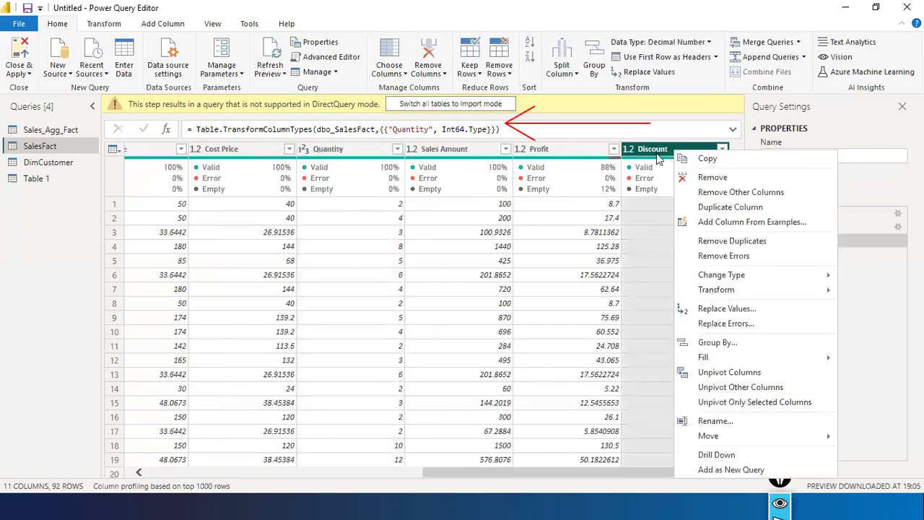
left_click(659, 159)
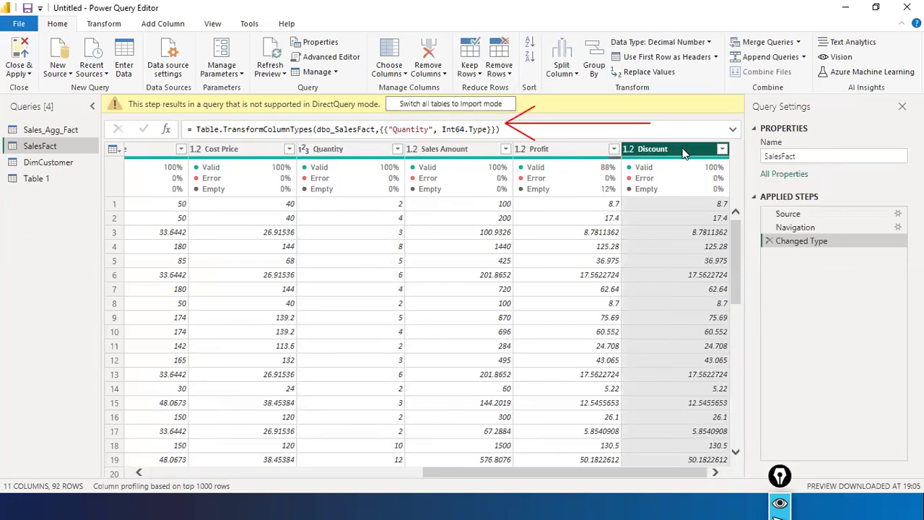
right_click(683, 150)
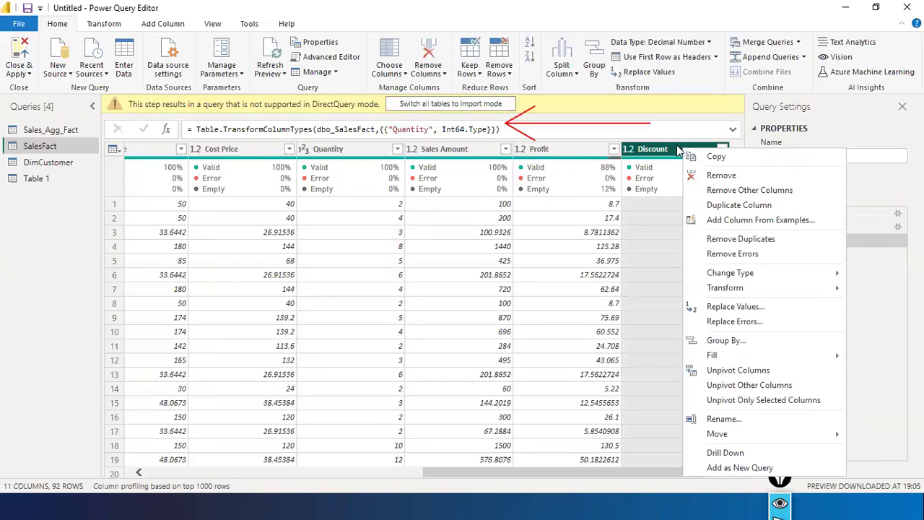
left_click(717, 178)
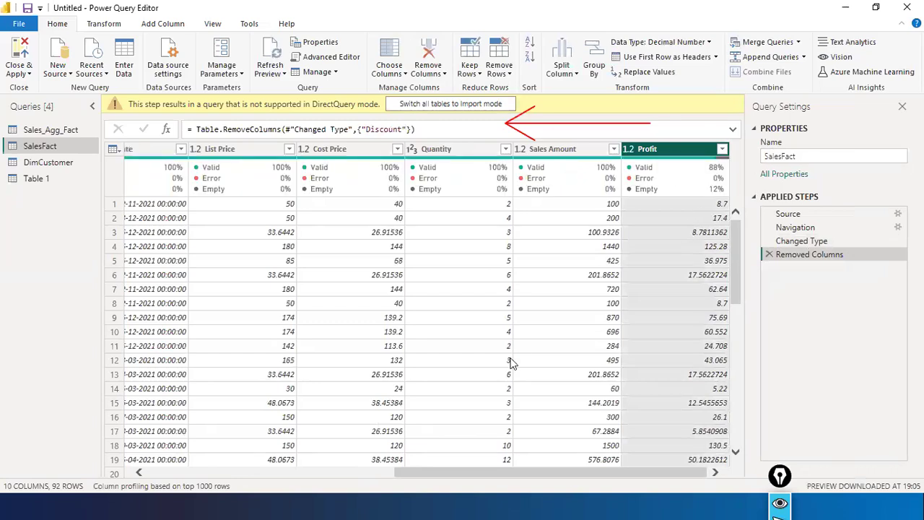
- Select the Changed Type step in Applied Steps to preview SalesFact's original 11 columns
left_click_drag(450, 473, 497, 487)
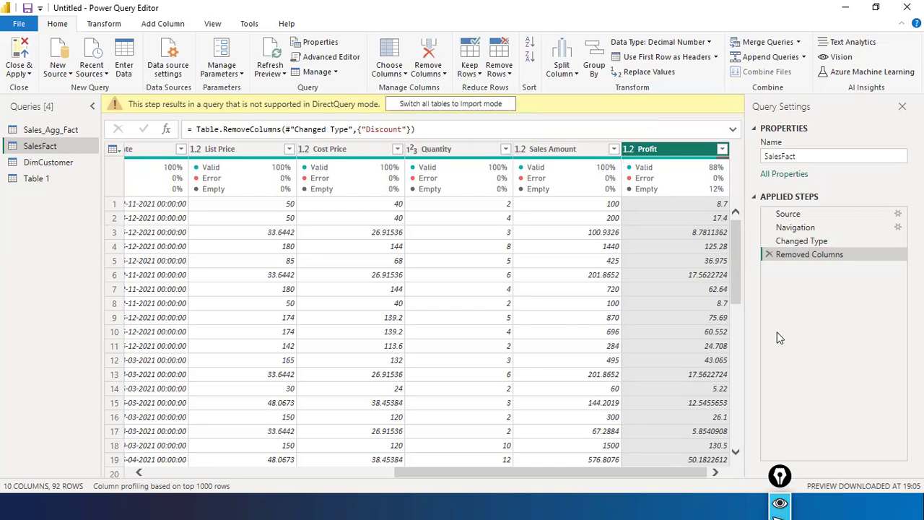
key("ctrl+shift+3")
left_click_drag(793, 90, 794, 191)
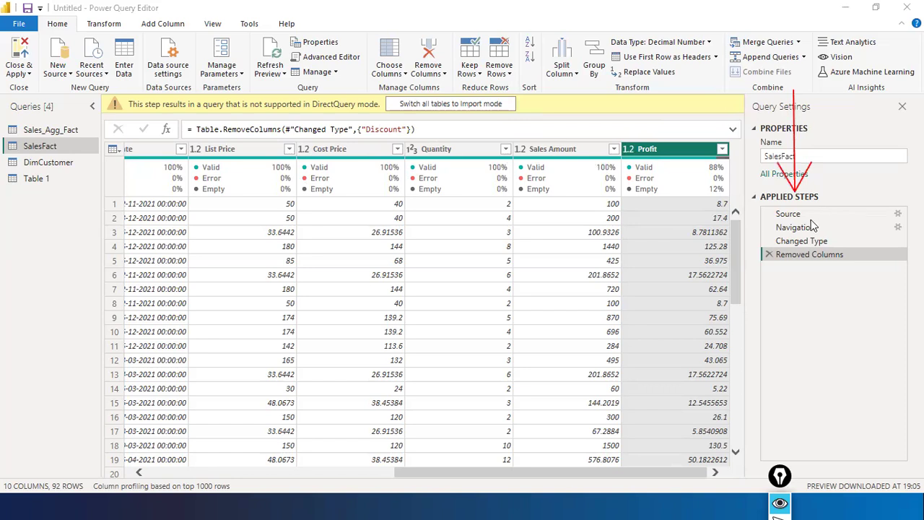
left_click_drag(771, 325, 784, 272)
left_click_drag(721, 254, 755, 260)
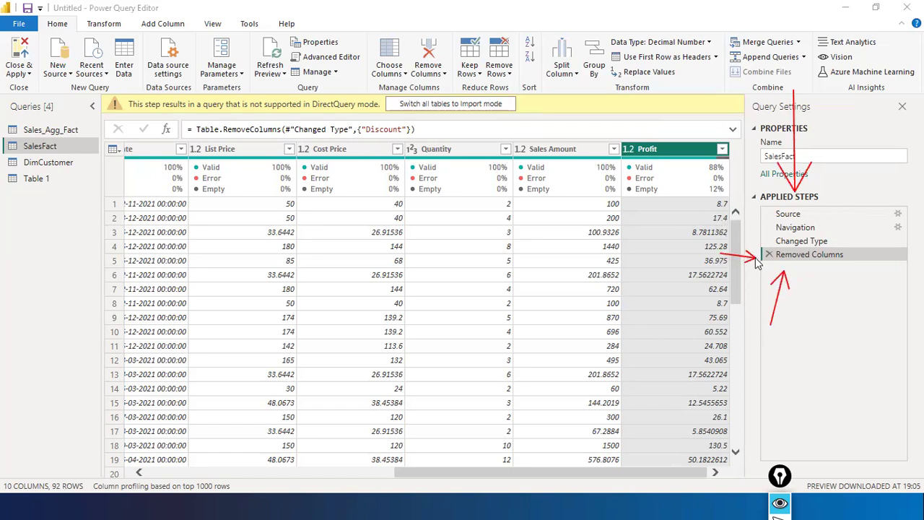
left_click(806, 244)
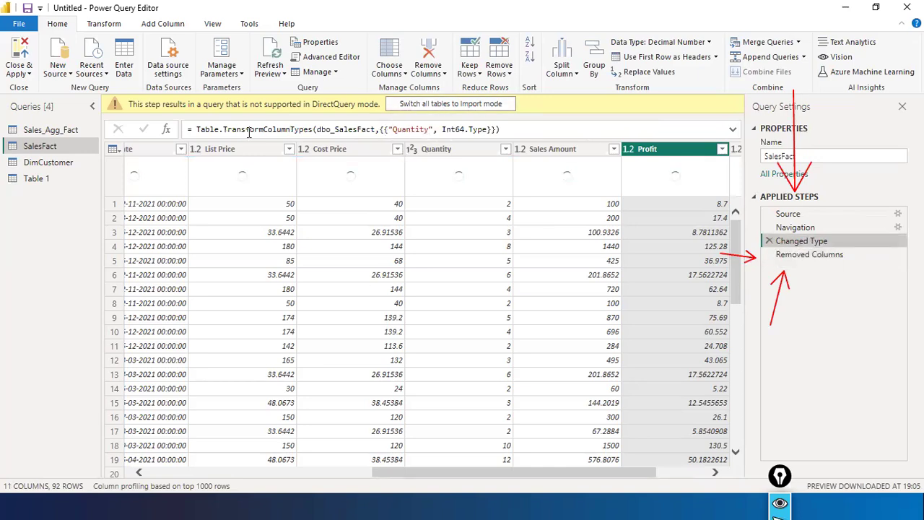
- Check the Changed Type formula, then delete the Removed Columns step to restore Discount
left_click(292, 130)
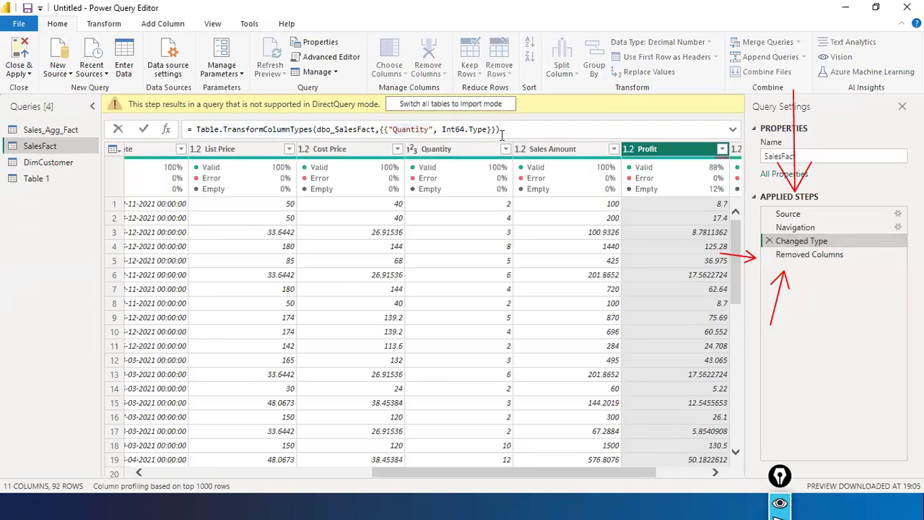
left_click(807, 257)
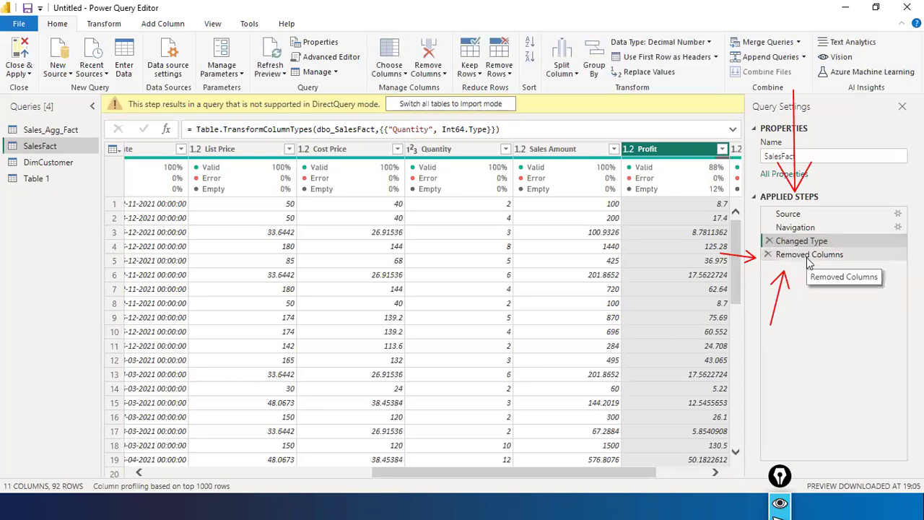
left_click(768, 254)
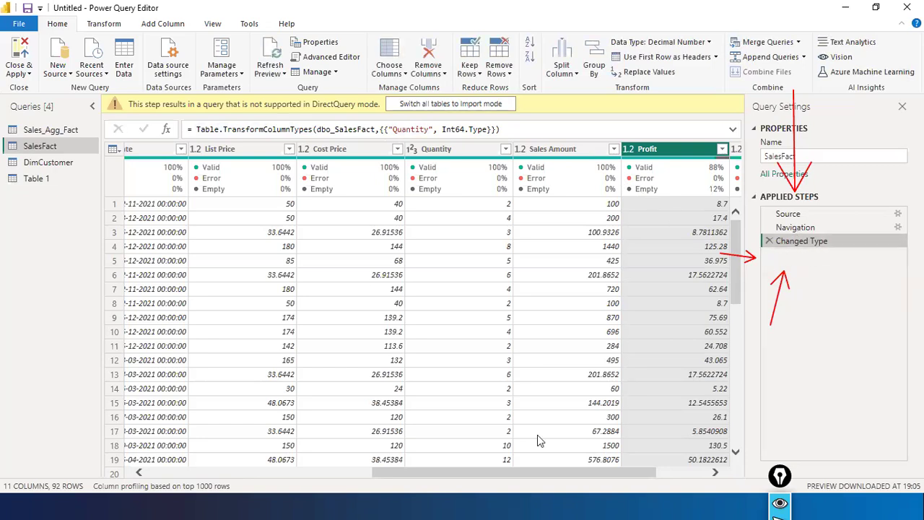
- Remove the Discount column again and return to the new Removed Columns step with 10 columns
left_click_drag(621, 472, 670, 153)
right_click(666, 150)
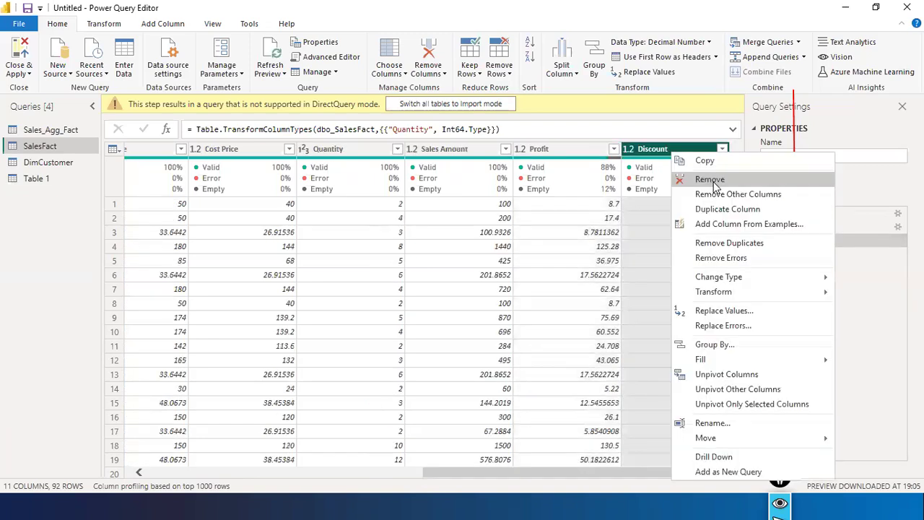
left_click(682, 180)
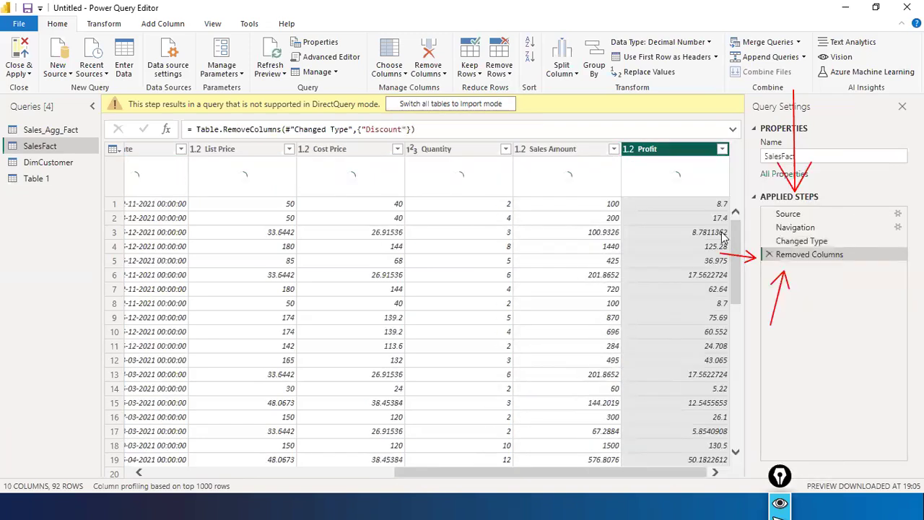
left_click(810, 242)
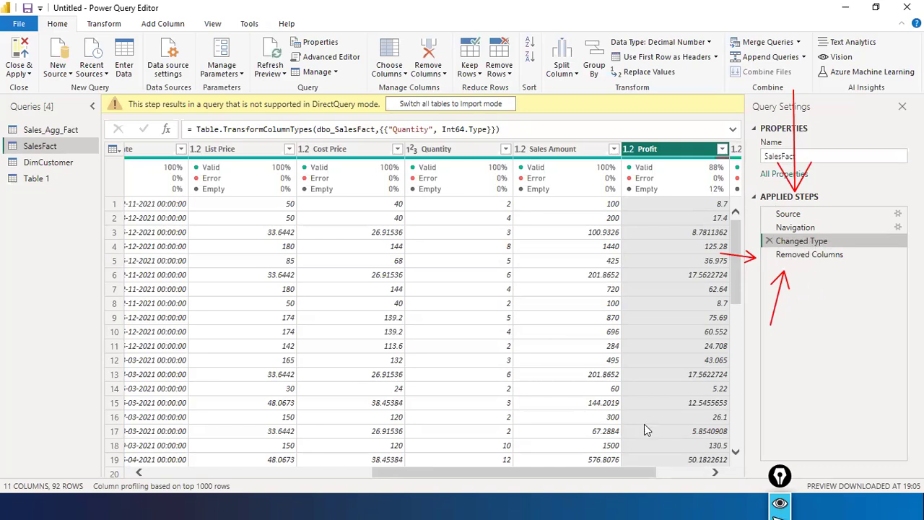
left_click(683, 476)
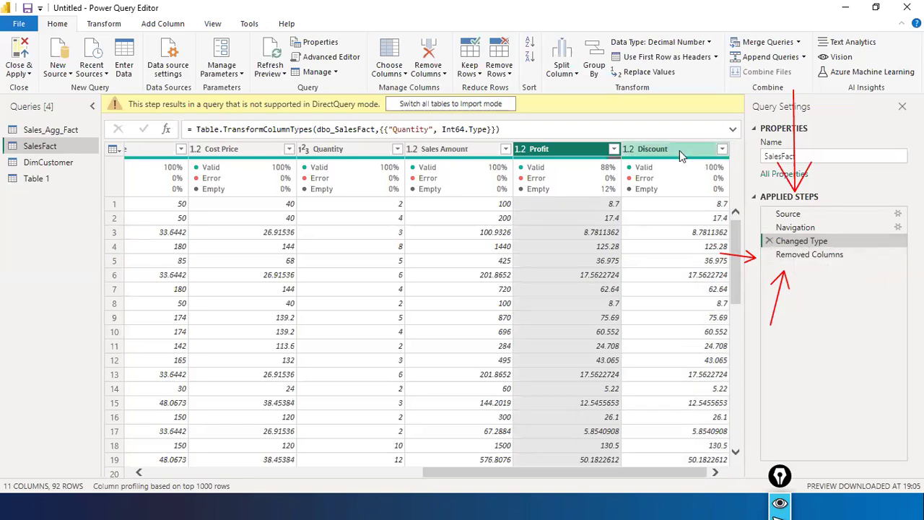
left_click(818, 257)
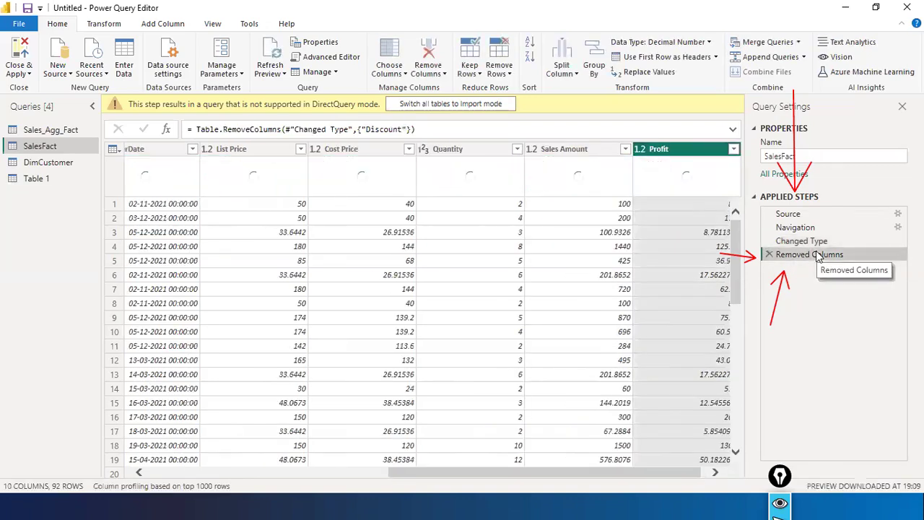
left_click(675, 471)
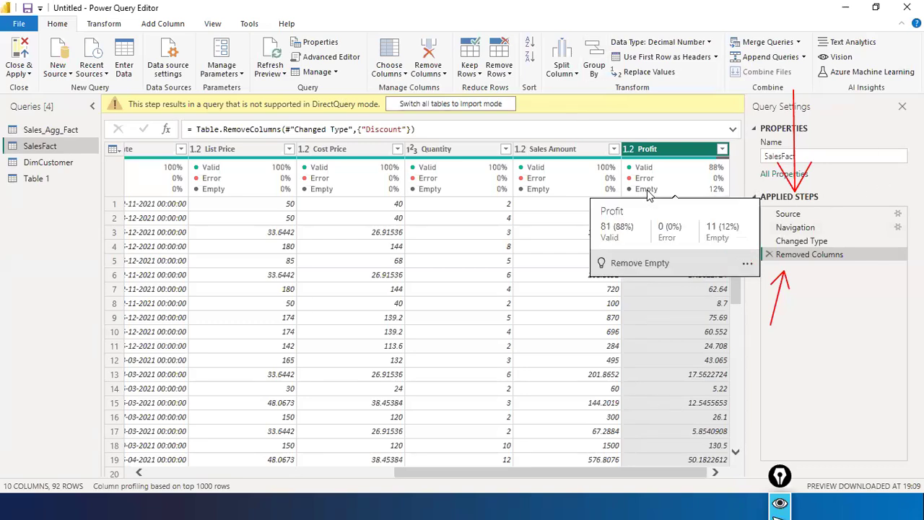
mouse_move(744, 197)
left_mouse_down()
mouse_move(777, 212)
mouse_move(767, 231)
left_mouse_up()
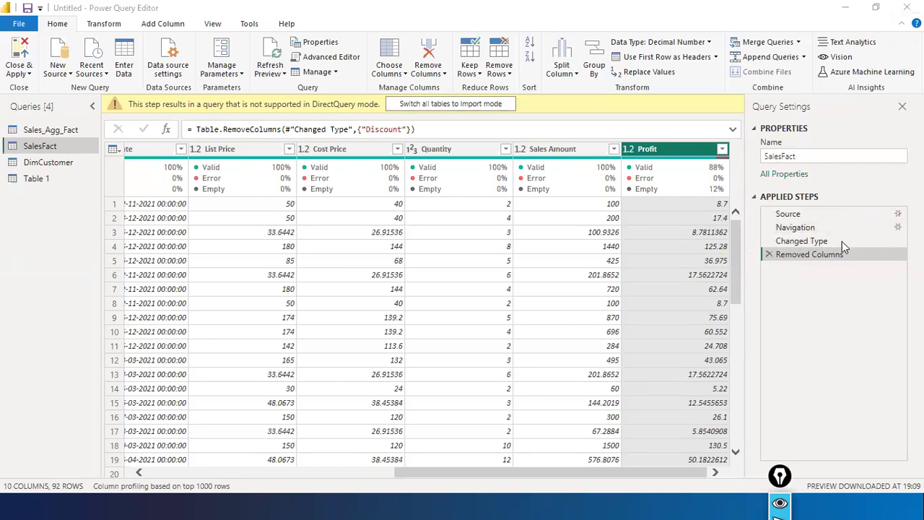
- Dismiss SalesFact's SQL Server source settings unchanged and preview its data at the Navigation step
left_click(899, 216)
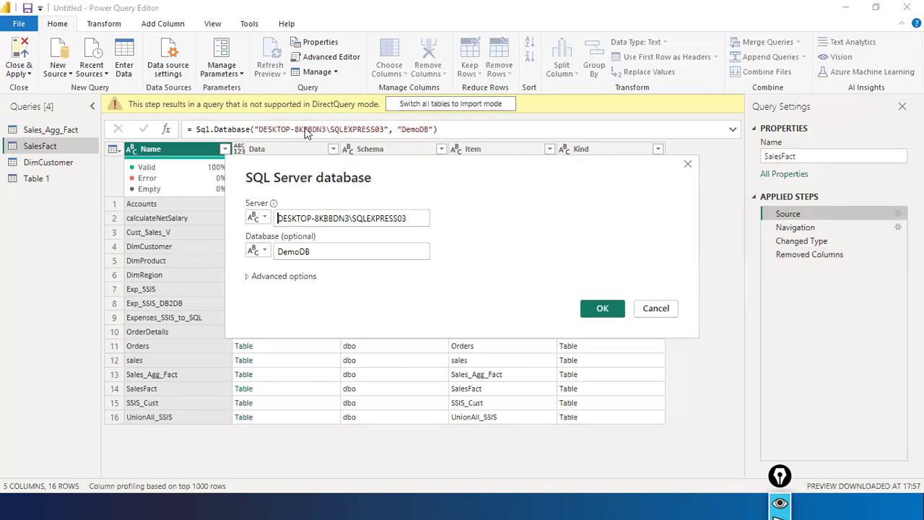
left_click(655, 308)
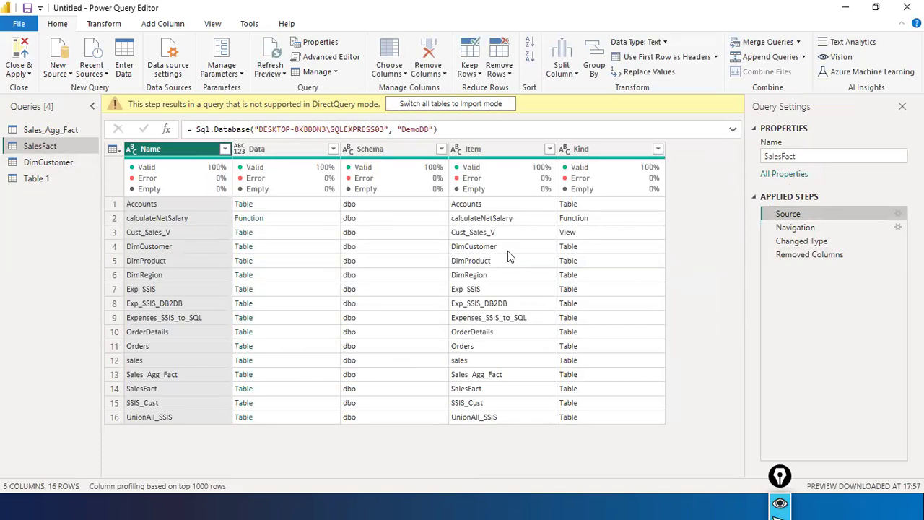
left_click(848, 229)
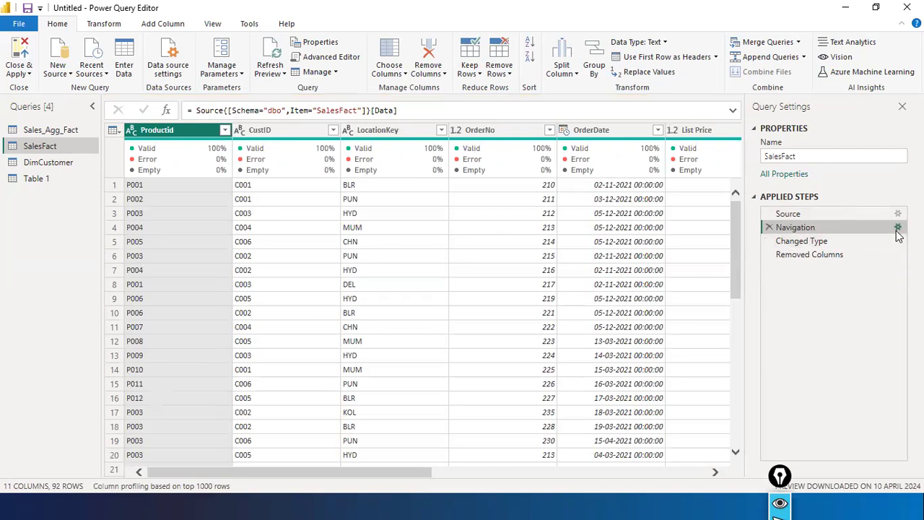
- Review the Navigation step's table choice twice without changes, then preview SalesFact at Changed Type
left_click(898, 227)
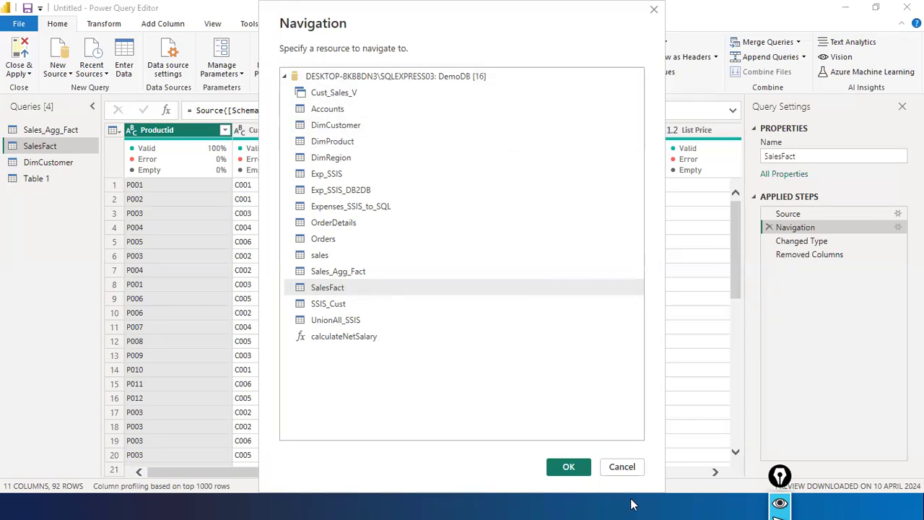
left_click(616, 467)
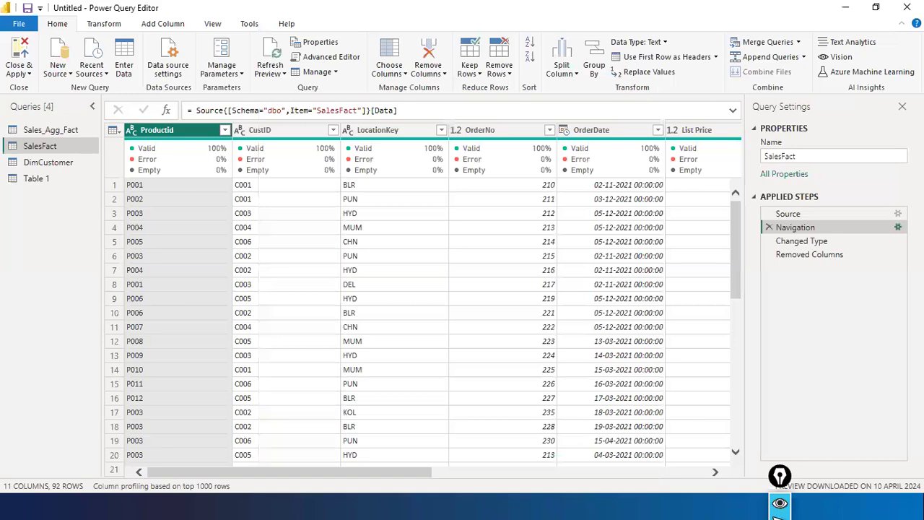
left_click(897, 227)
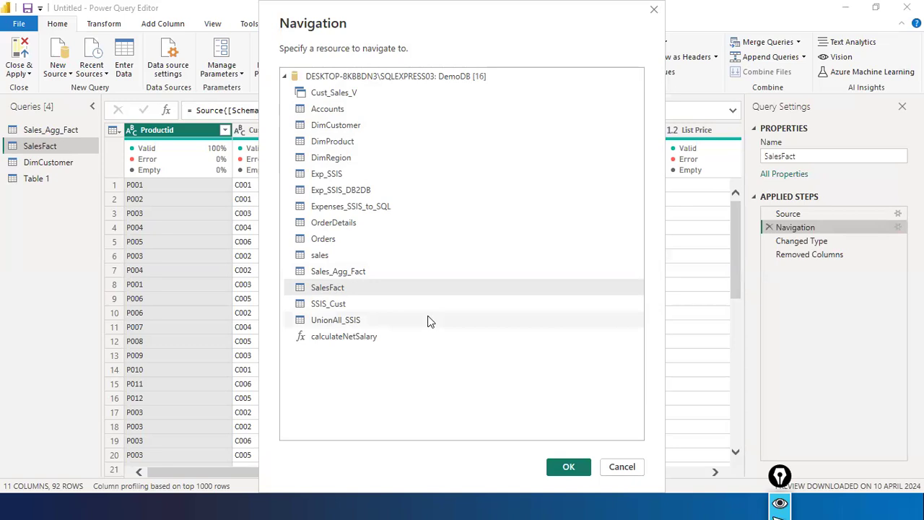
left_click(623, 467)
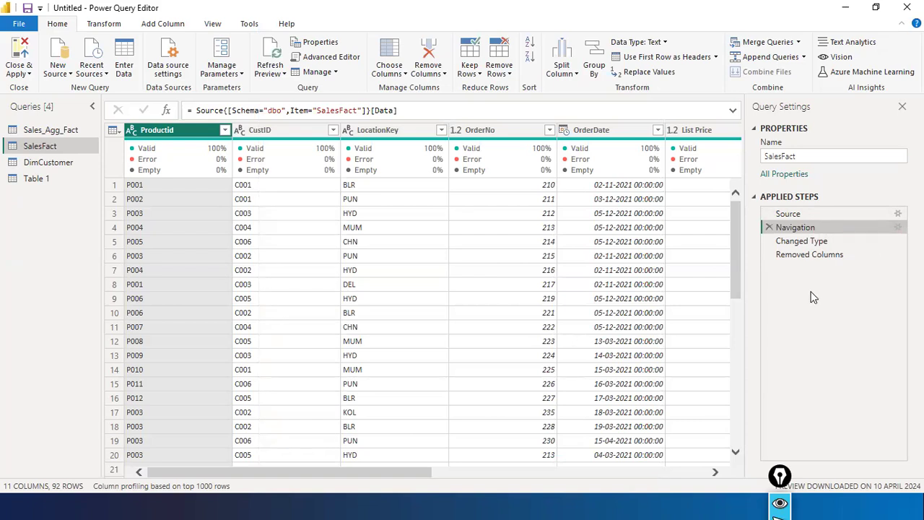
left_click(796, 241)
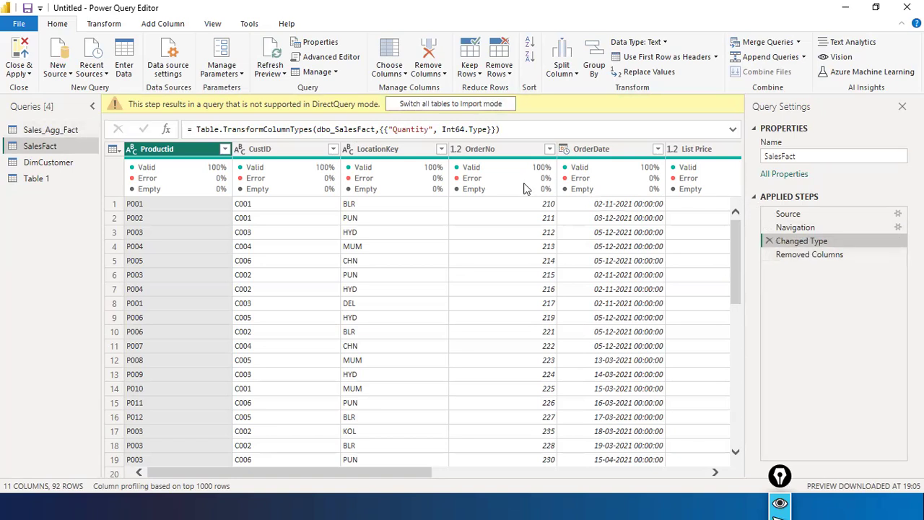
- Show SalesFact after its Removed Columns step (10 columns, no Discount), then open DimCustomer
mouse_move(526, 189)
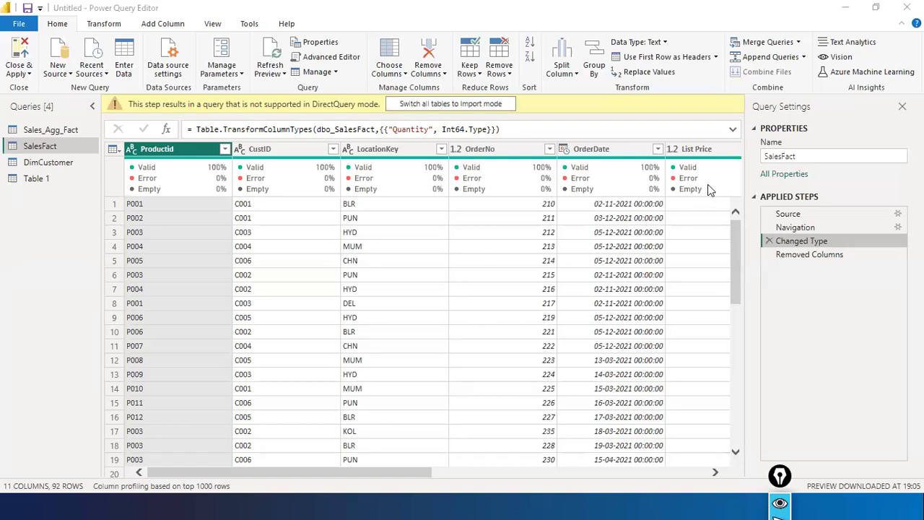
left_click(802, 256)
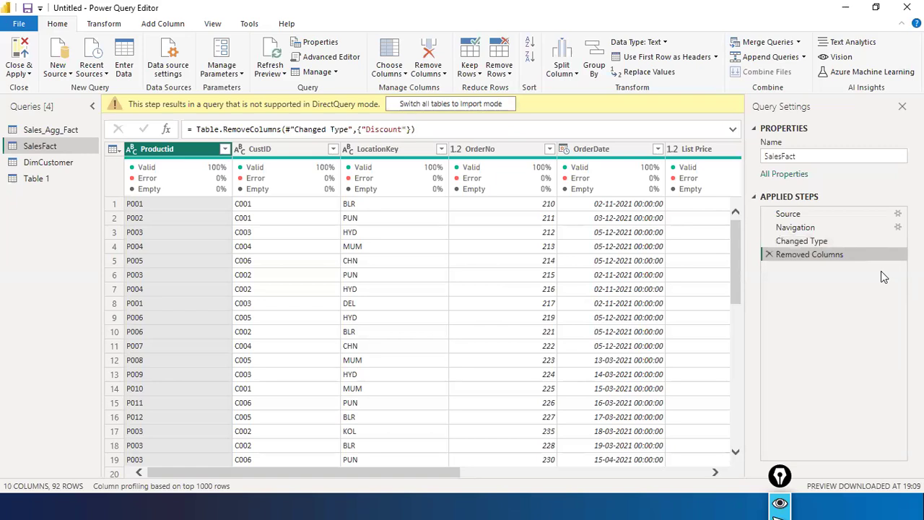
left_click(55, 162)
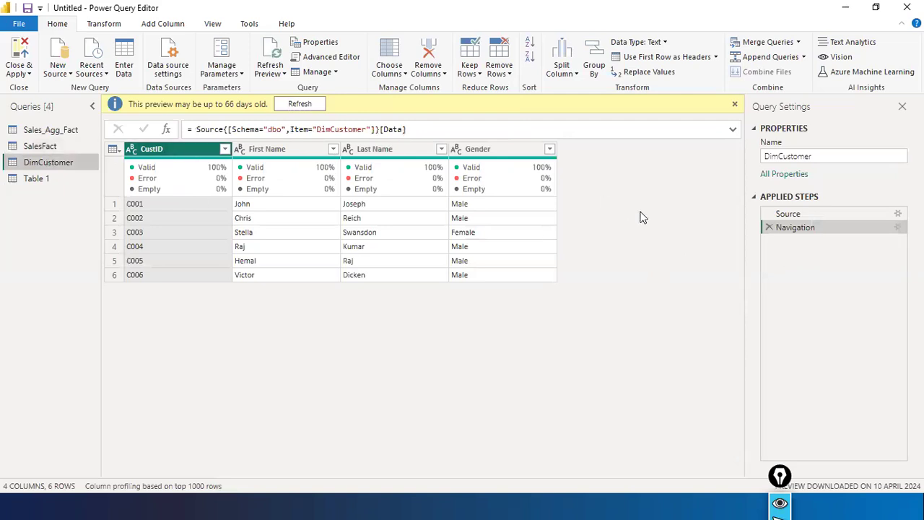
- Remove the Gender column from DimCustomer, then delete the resulting Removed Columns step
left_click(485, 150)
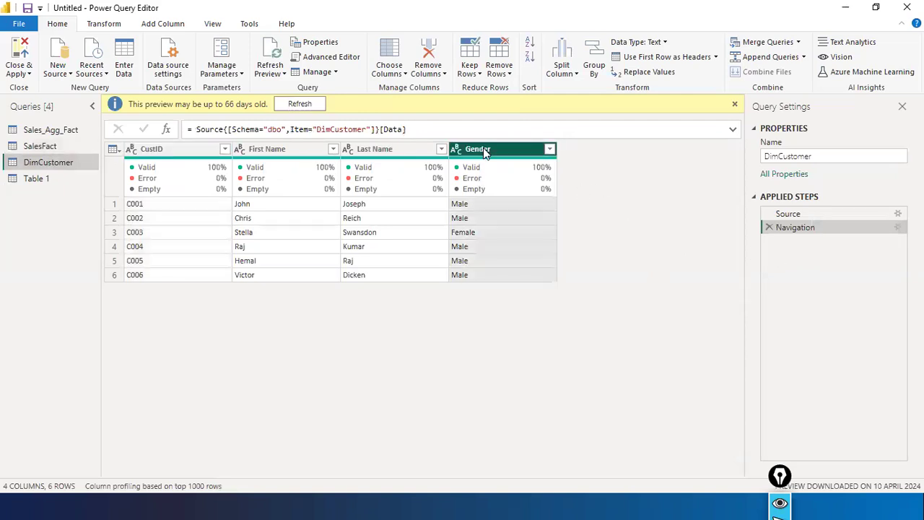
right_click(486, 151)
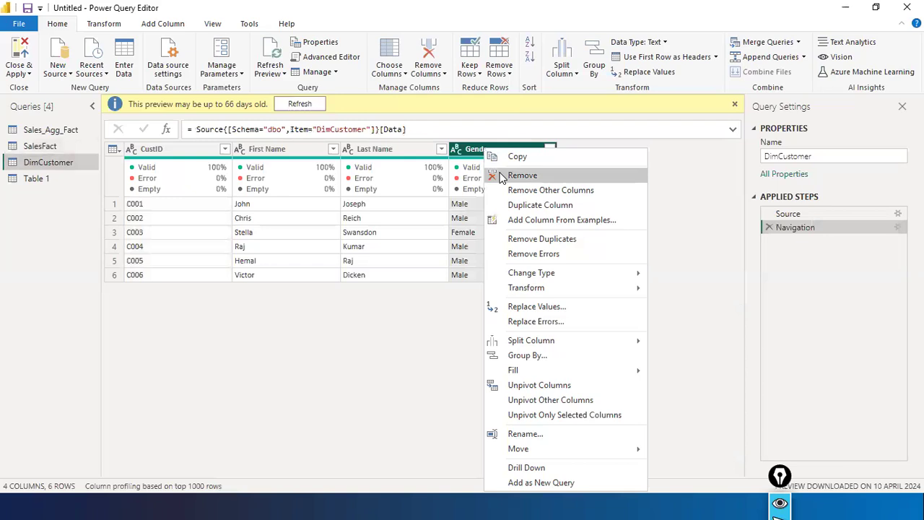
left_click(503, 178)
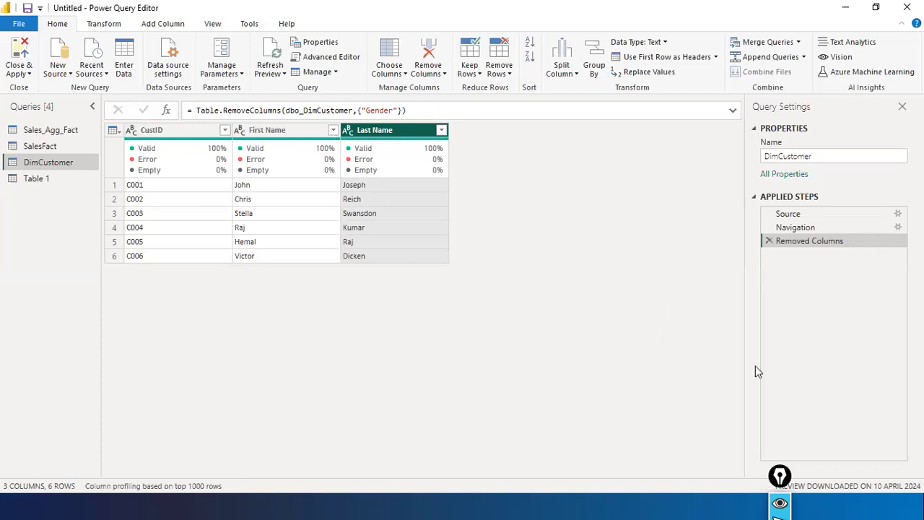
left_click_drag(824, 333, 830, 264)
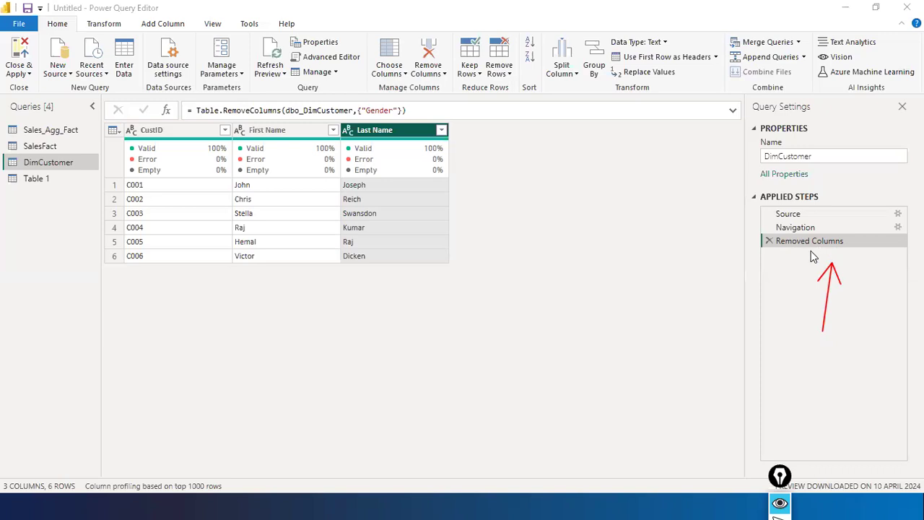
left_click_drag(364, 68, 376, 105)
left_click_drag(892, 243, 850, 243)
left_click_drag(766, 261, 766, 252)
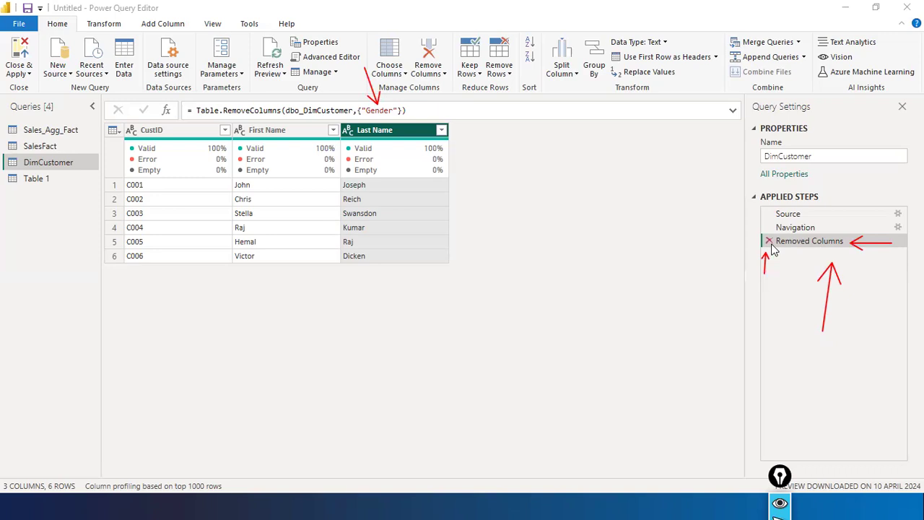
left_click(769, 242)
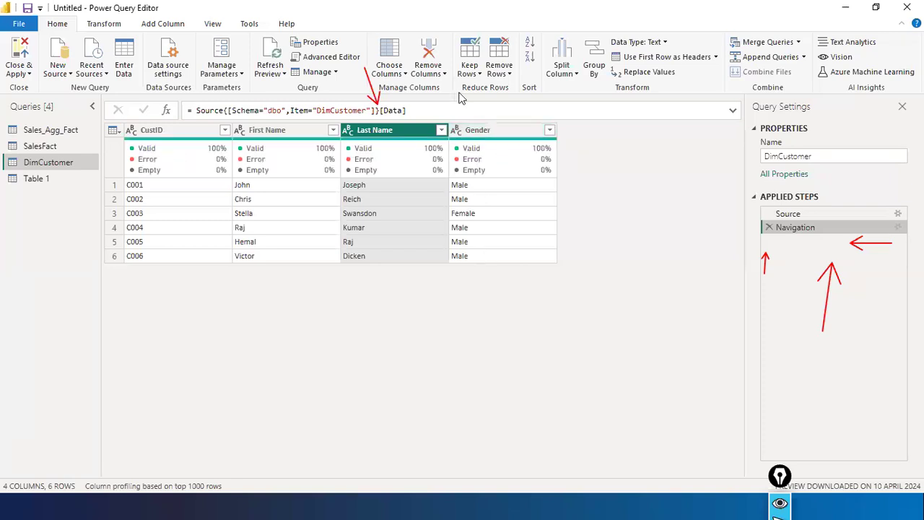
- Remove Gender again, delete that step, then remove Gender a final time
right_click(502, 135)
left_click(540, 160)
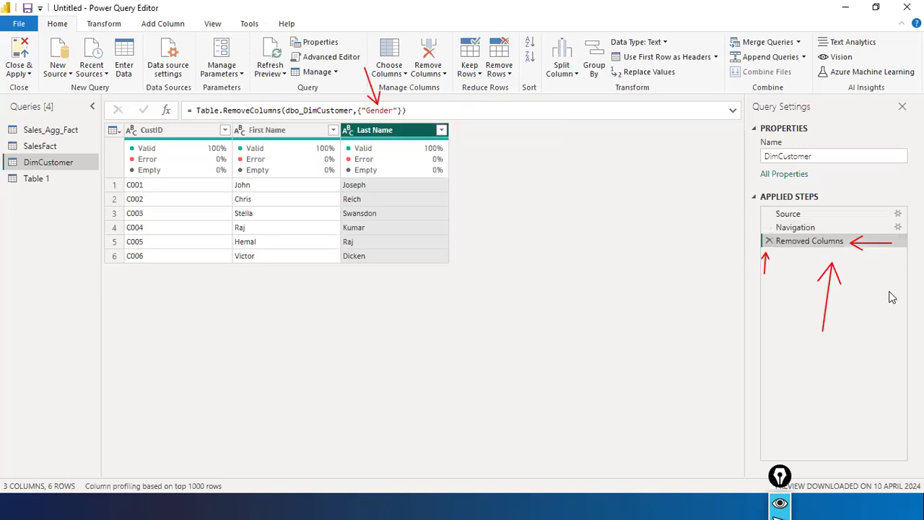
left_click(769, 241)
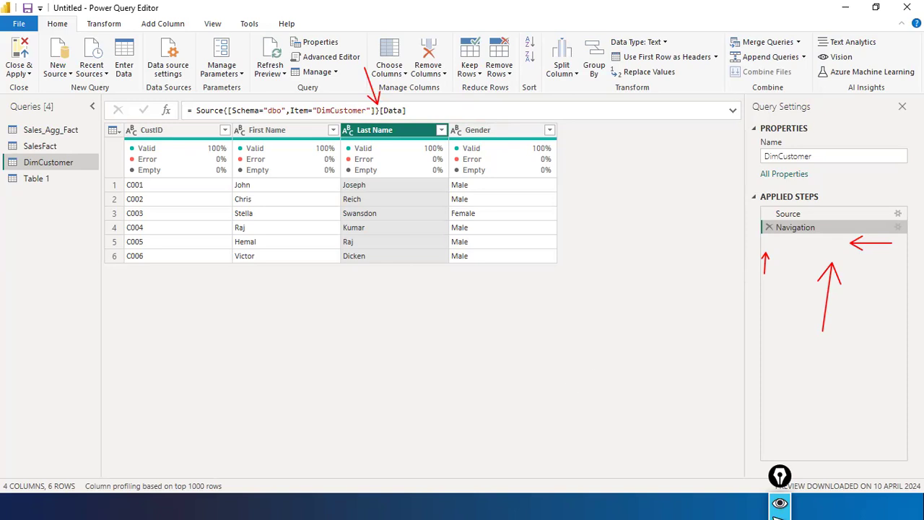
left_click(482, 131)
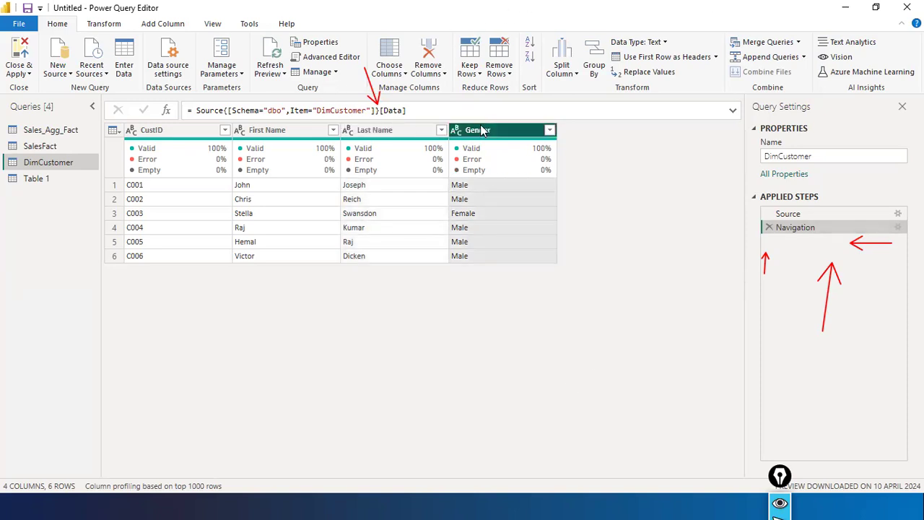
right_click(483, 130)
left_click(510, 151)
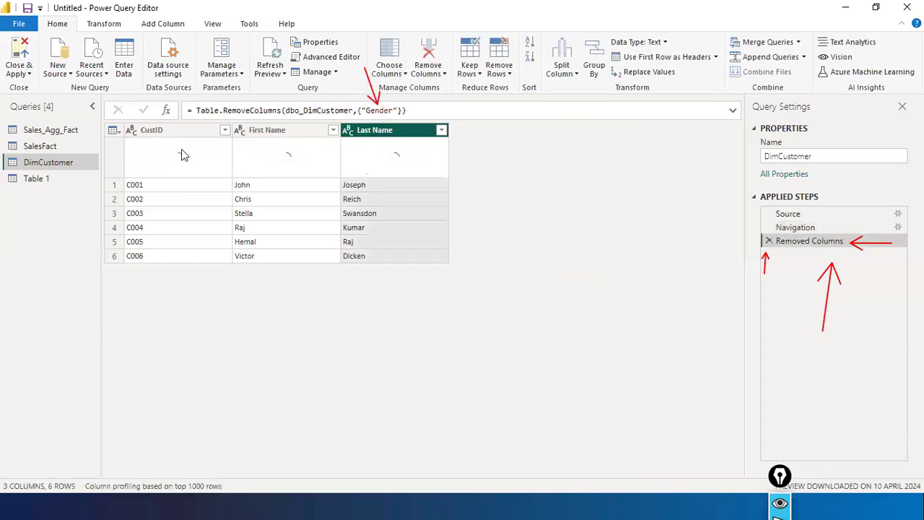
- On SalesFact, check Quantity's data type, then delete the Changed Type step and confirm
left_click(47, 147)
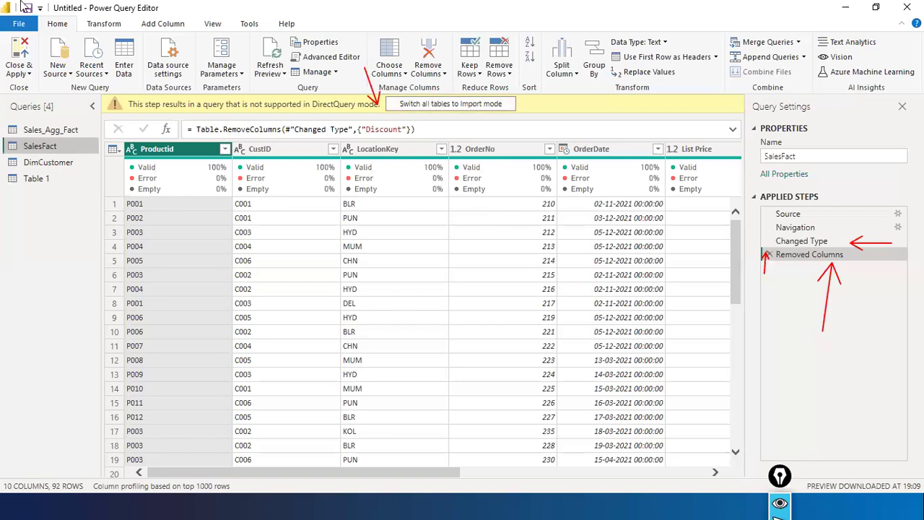
left_click_drag(306, 471, 792, 488)
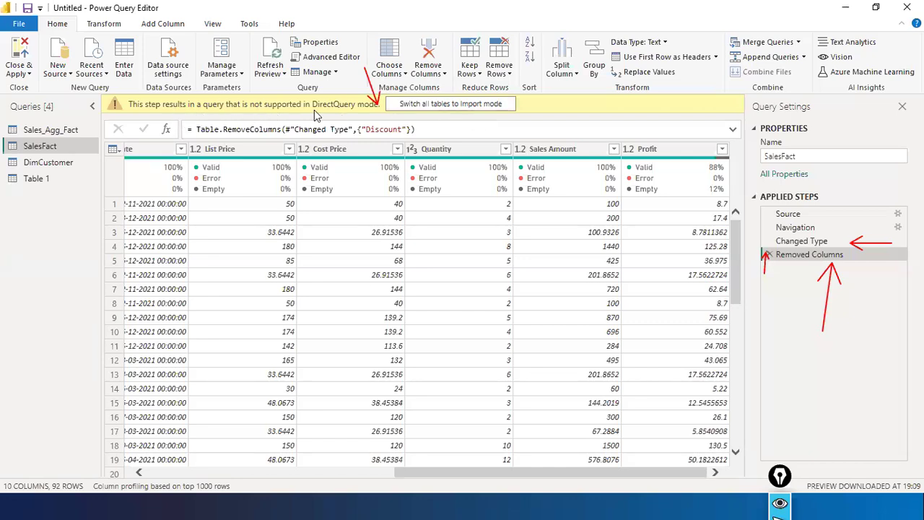
left_click(413, 152)
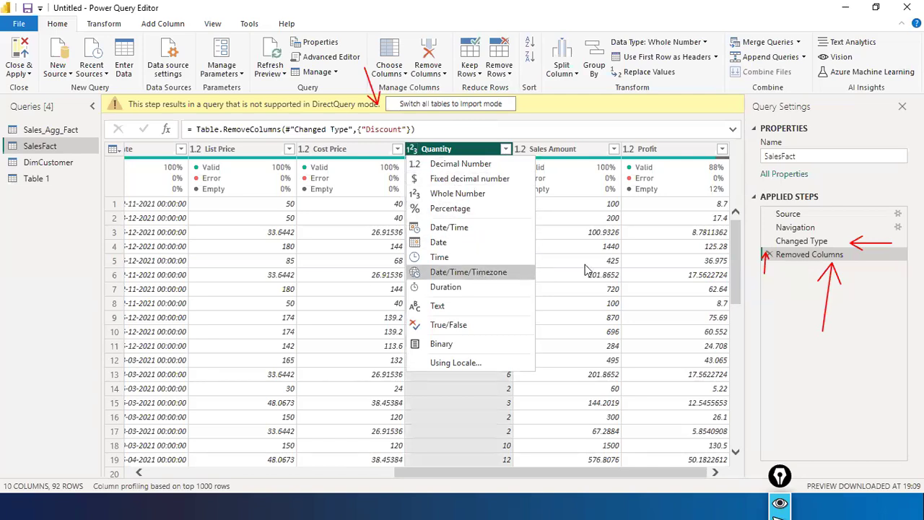
left_click(800, 336)
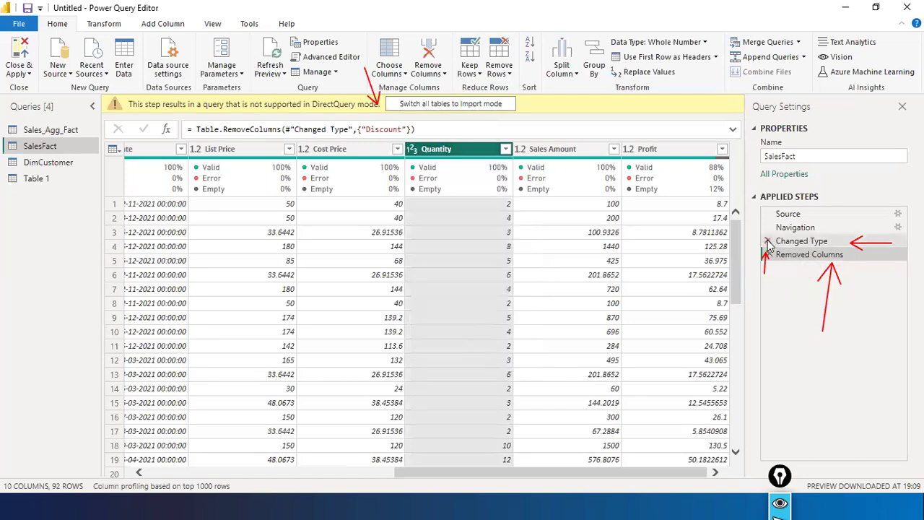
left_click(768, 242)
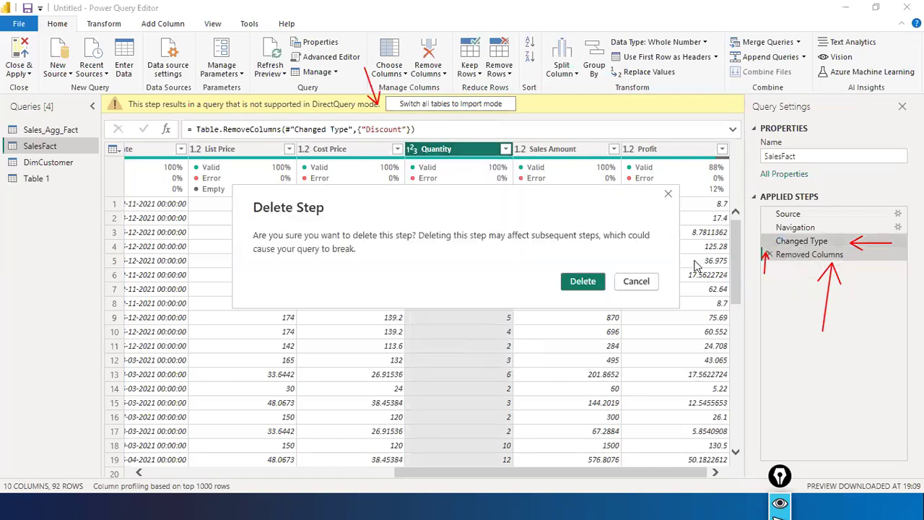
left_click(582, 281)
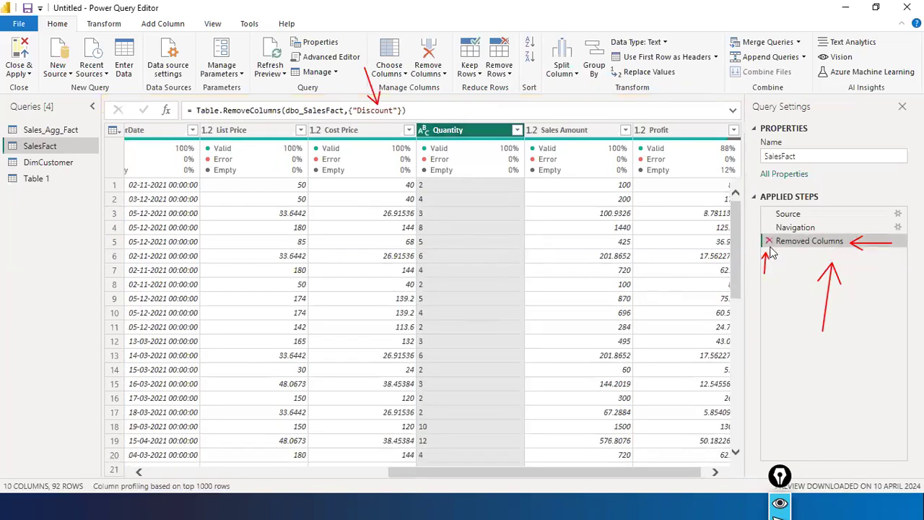
left_click_drag(521, 475, 672, 474)
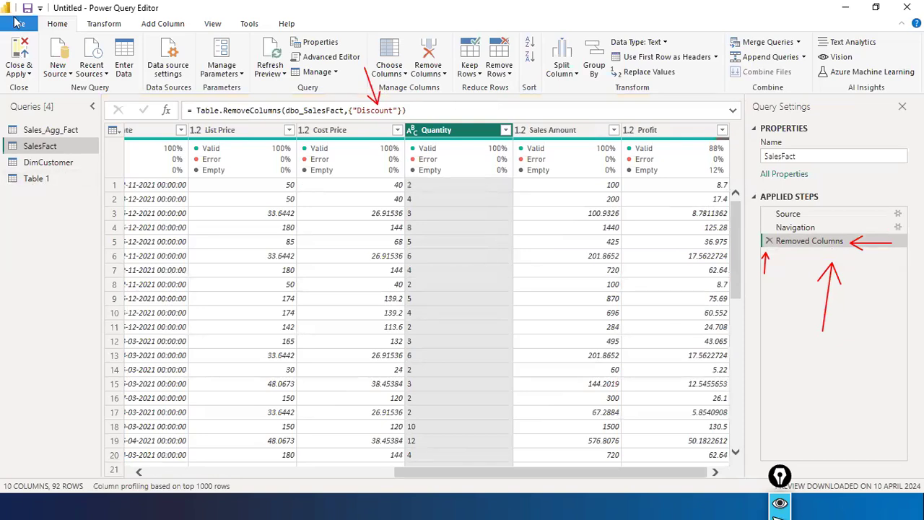
left_click(18, 24)
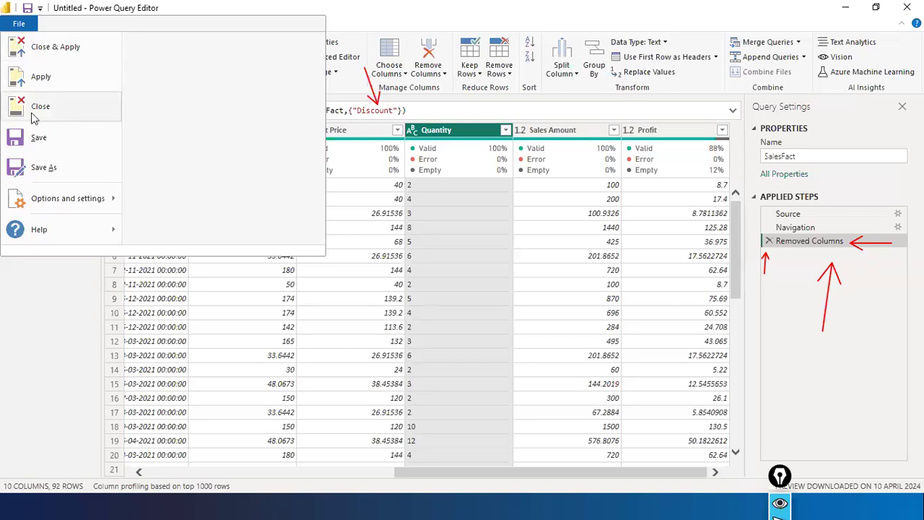
left_click(824, 246)
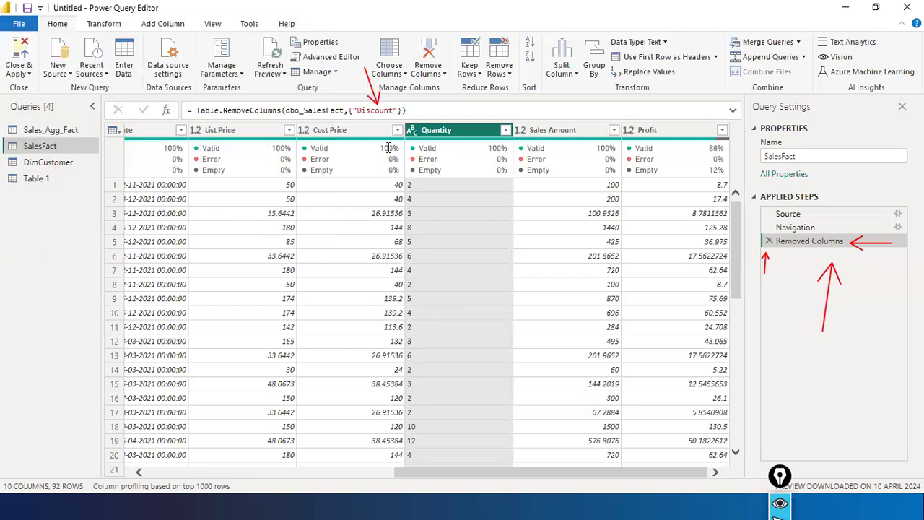
left_click(18, 24)
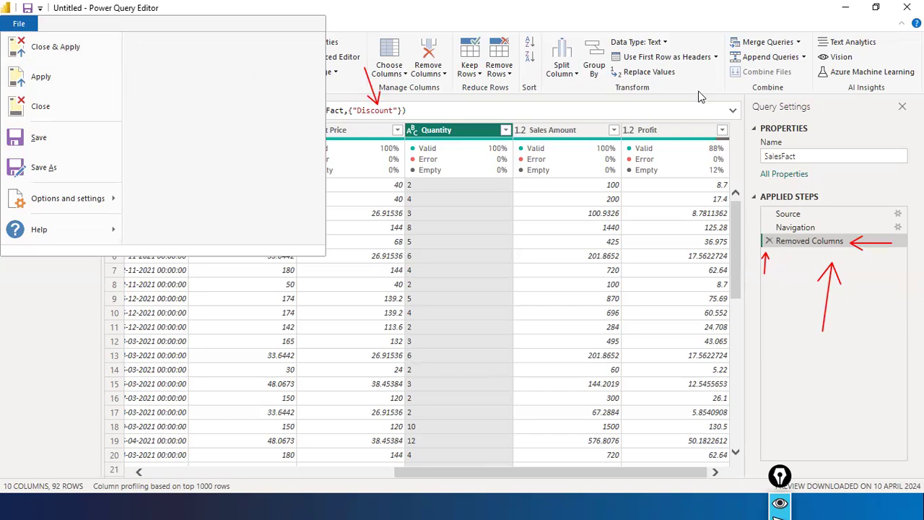
key("Escape")
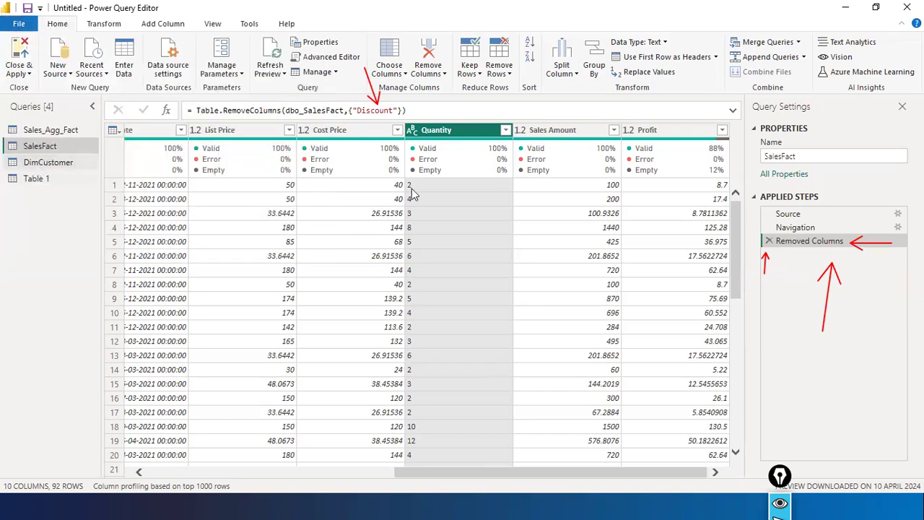
- In the model diagram, point out SalesFact's Discount field with an annotation arrow
key("alt+Tab")
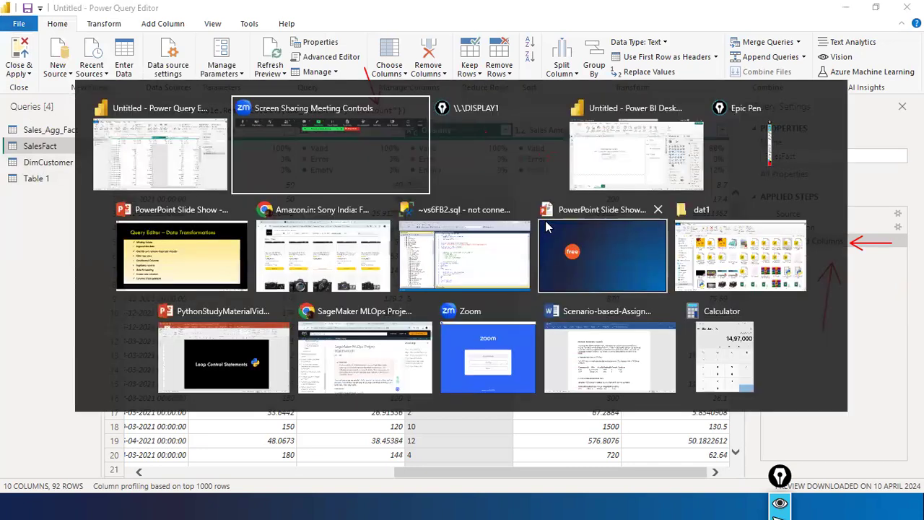
left_click_drag(408, 111, 315, 111)
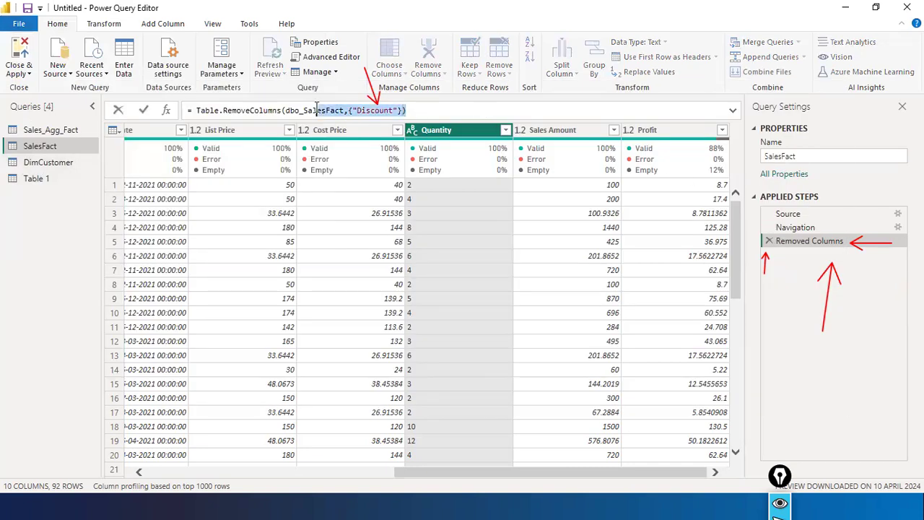
key("alt+Tab")
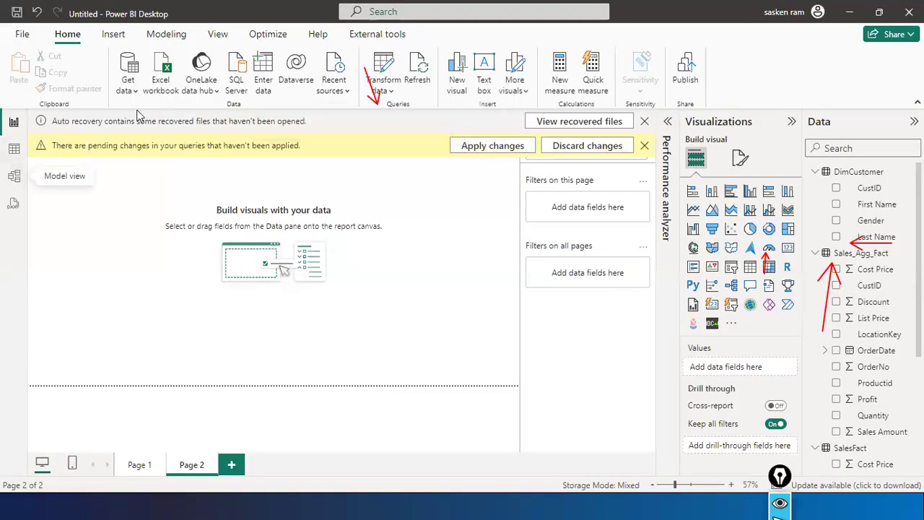
left_click(14, 175)
scroll(184, 309, "down", 2)
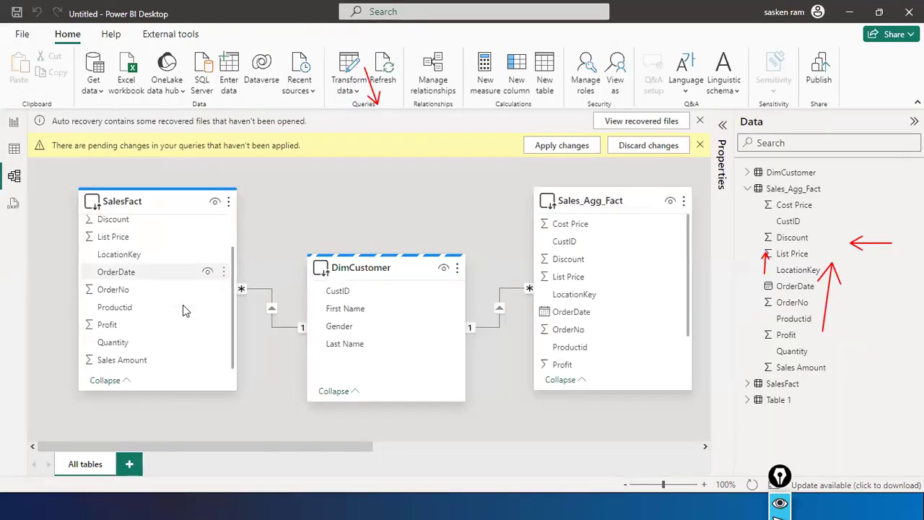
scroll(129, 296, "up", 2)
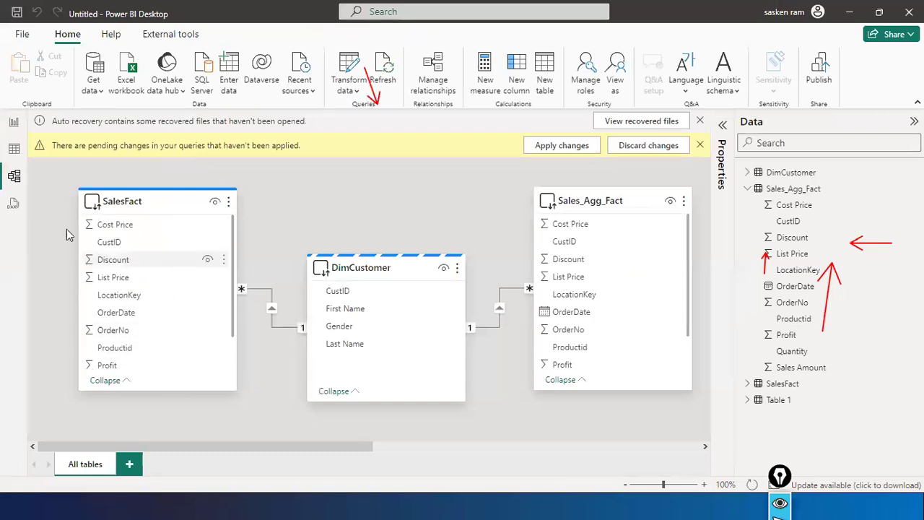
left_click_drag(53, 219, 93, 259)
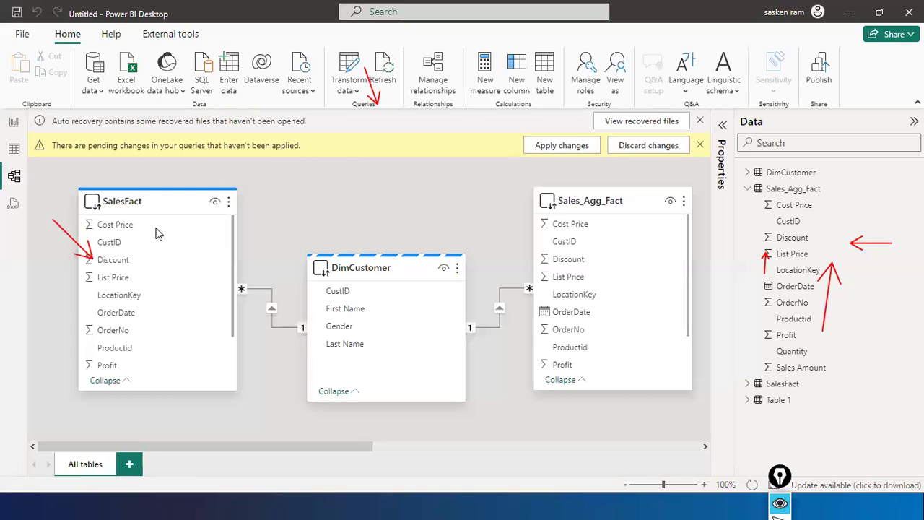
- Annotate Discount in the step formula and the Removed Columns step, then clear the arrows
key("alt+Tab")
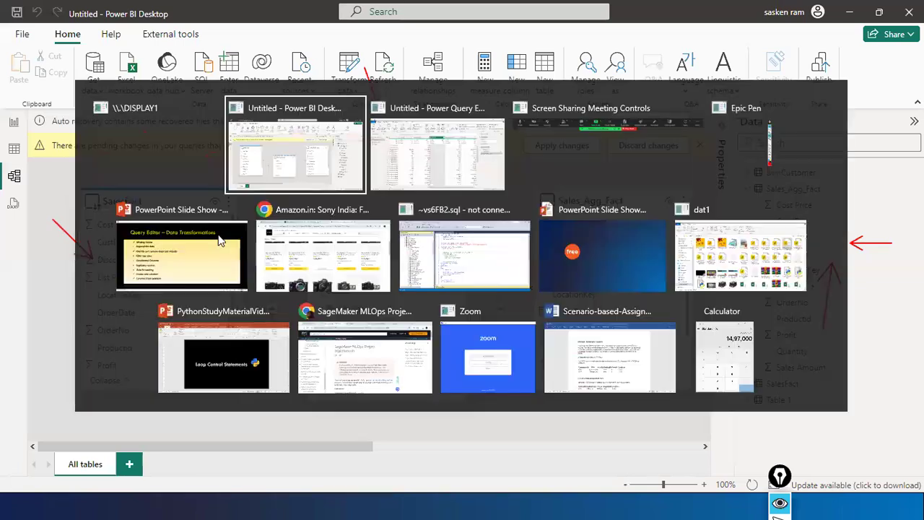
key("alt+Tab")
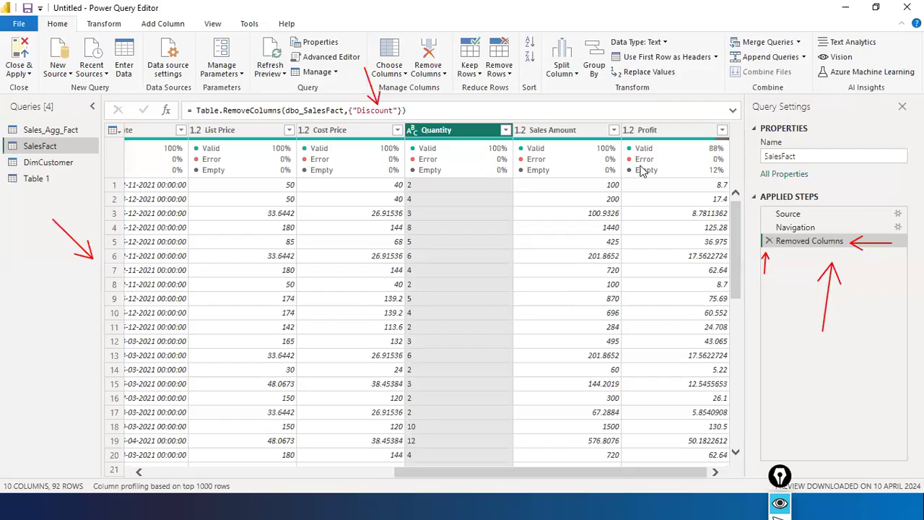
left_click_drag(506, 95, 412, 111)
left_click_drag(780, 277, 791, 249)
key("ctrl+shift+7")
key("ctrl+shift+2")
key("alt+Tab")
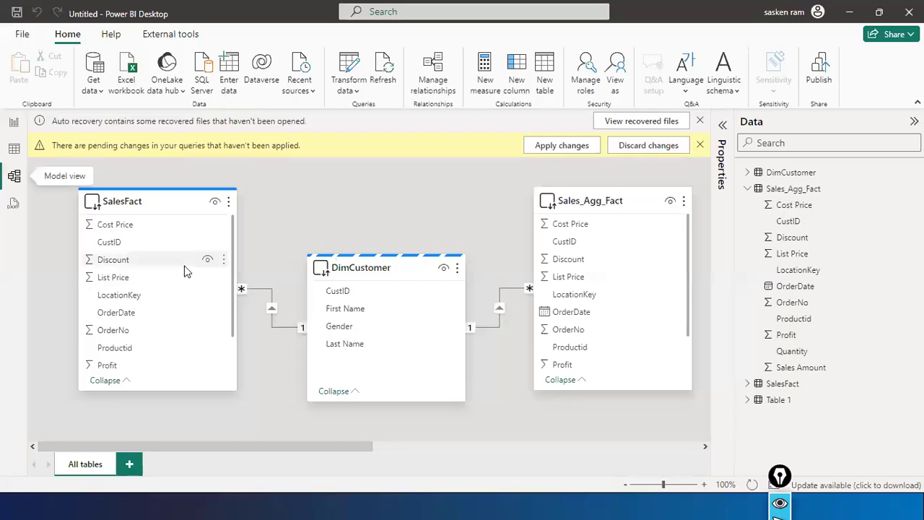
key("alt+Tab")
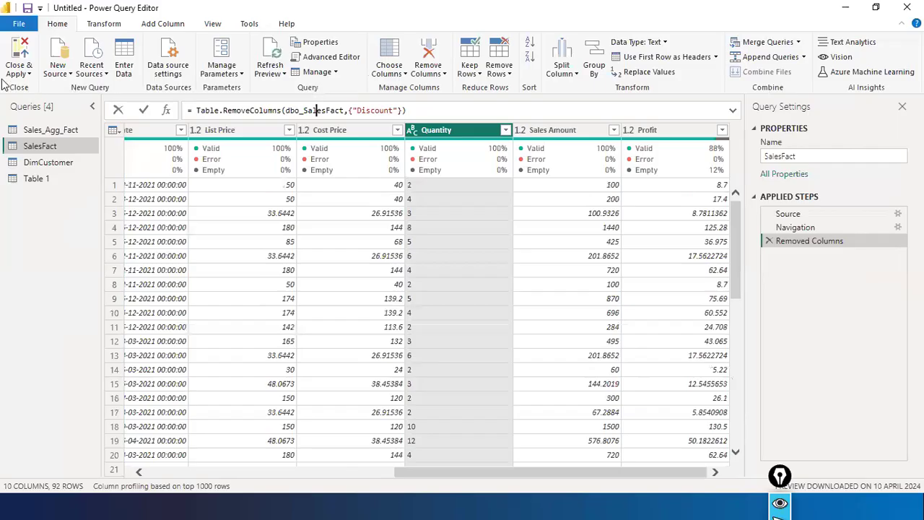
- Close the Power Query Editor via File > Close & Apply
left_click(18, 24)
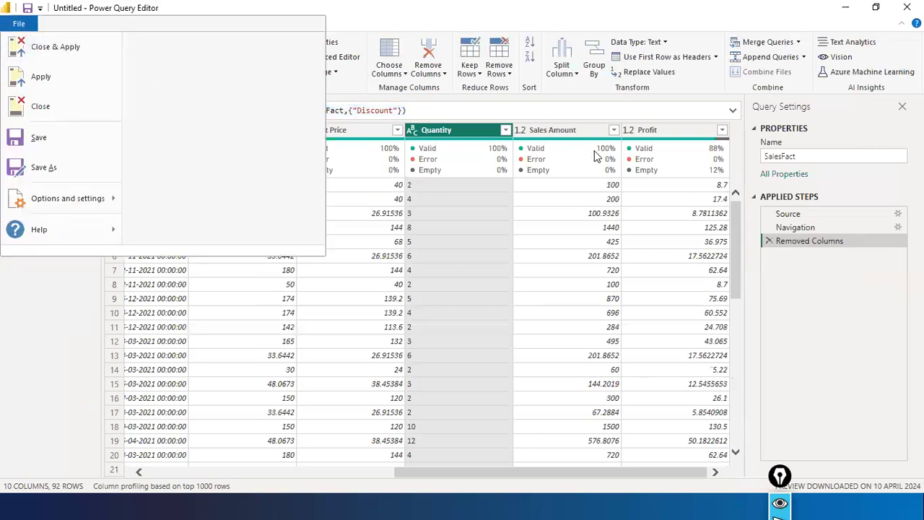
left_click(25, 54)
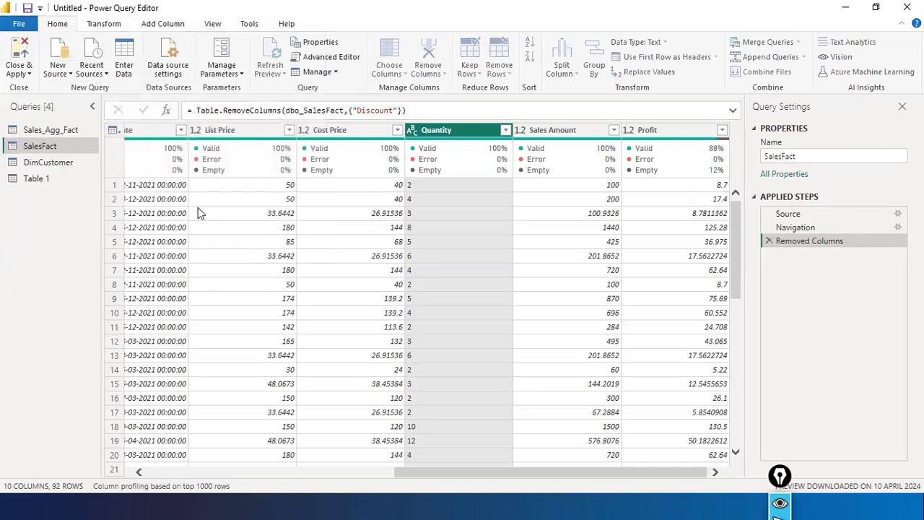
key("alt+Tab")
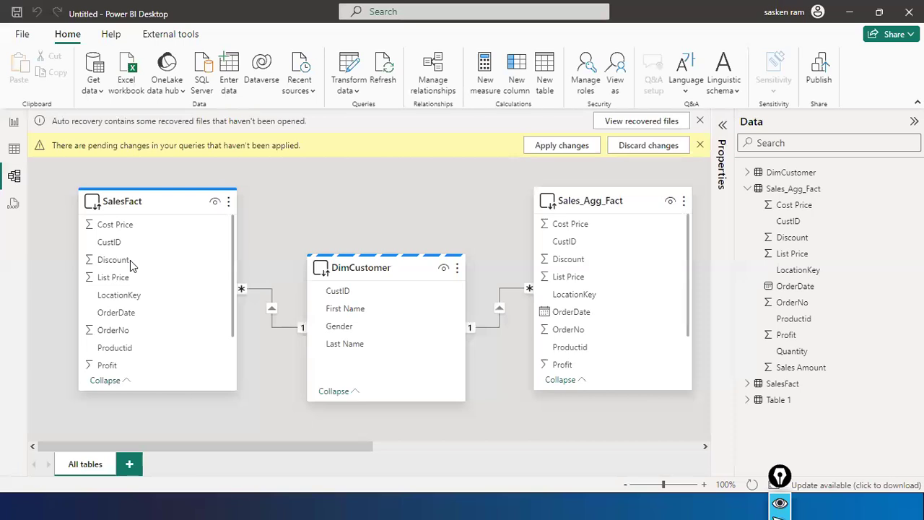
- Apply the pending query changes, then view DimCustomer's rows in Table view
left_click(549, 146)
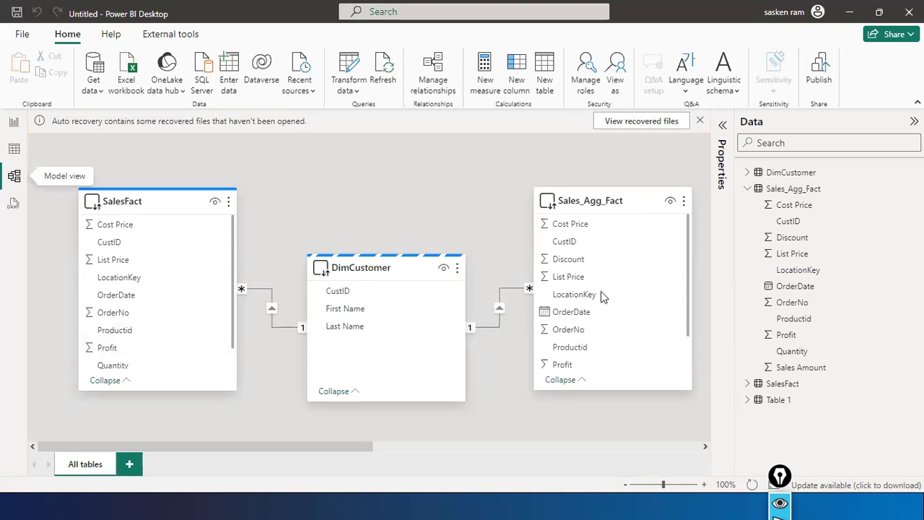
left_click(112, 201)
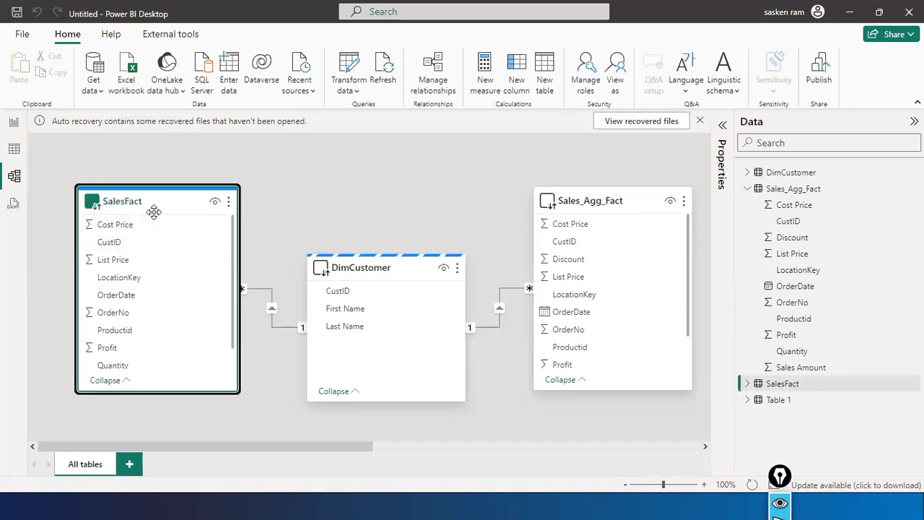
mouse_move(154, 213)
left_click(5, 147)
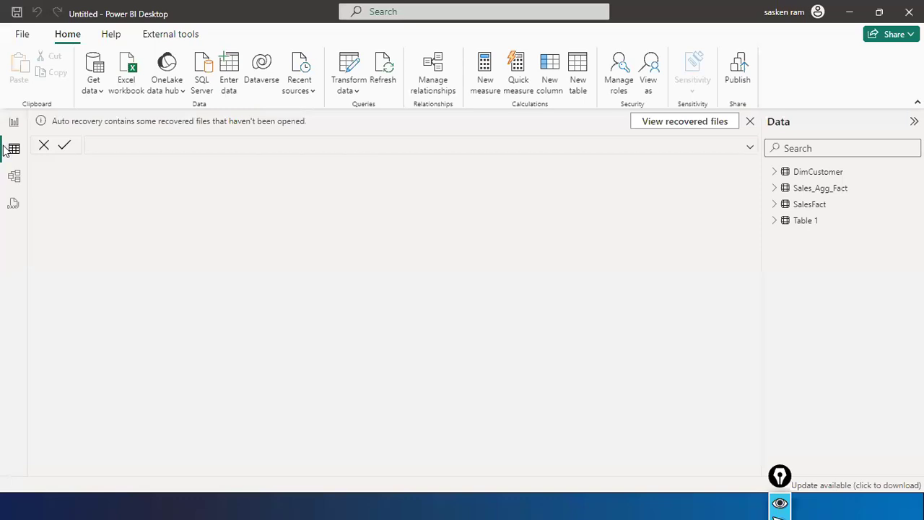
left_click(13, 149)
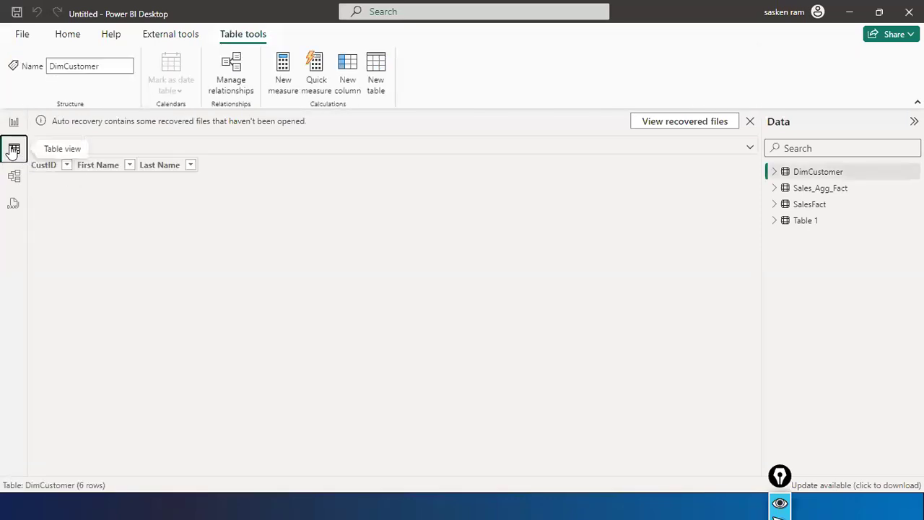
left_click(814, 206)
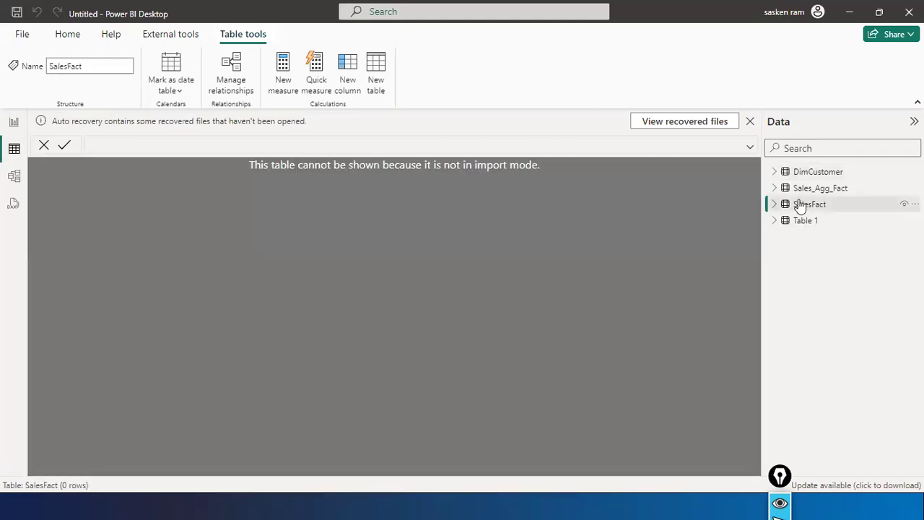
mouse_move(815, 207)
left_click(818, 177)
mouse_move(819, 182)
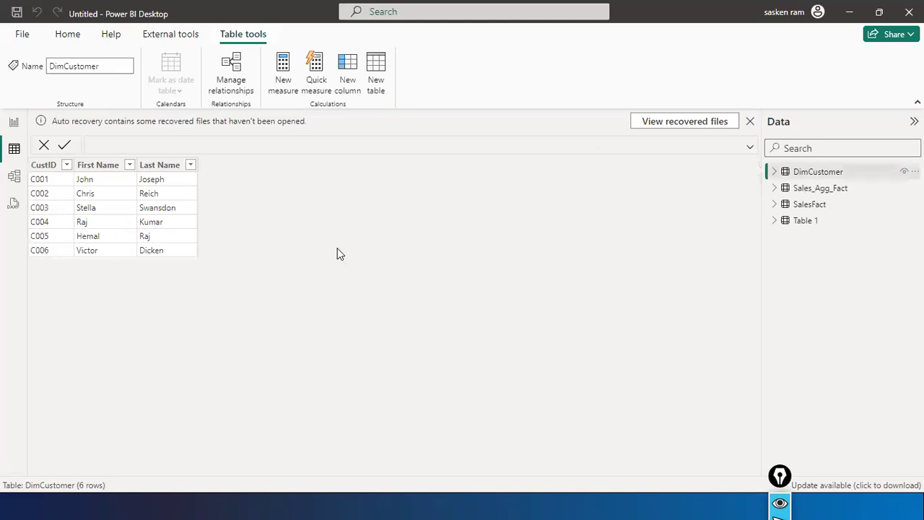
left_click(163, 170)
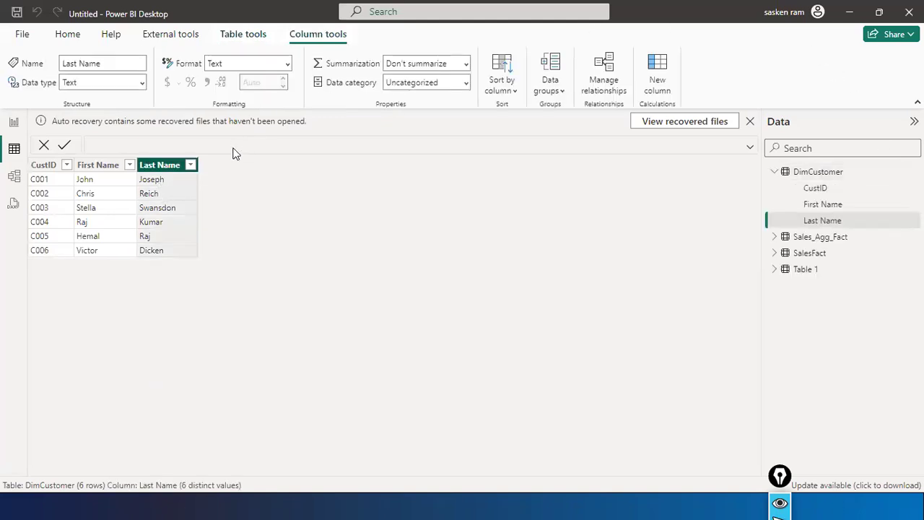
right_click(174, 170)
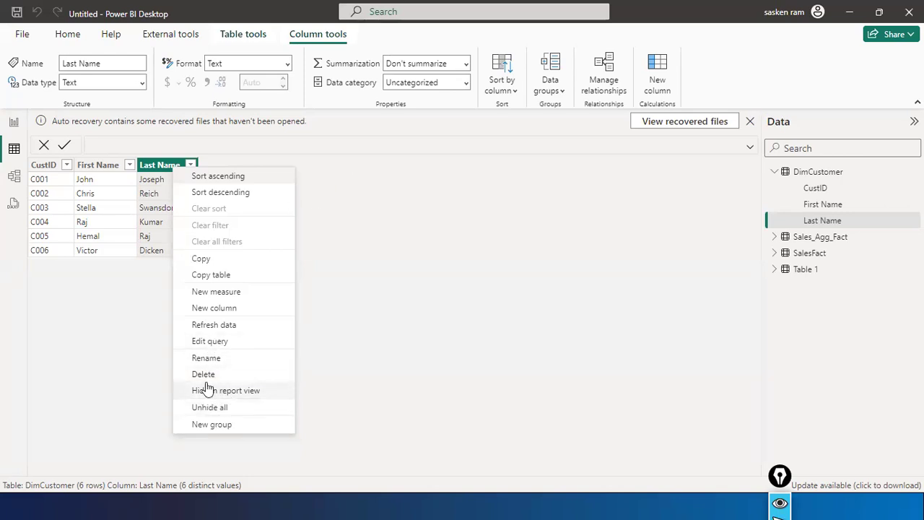
left_click(398, 264)
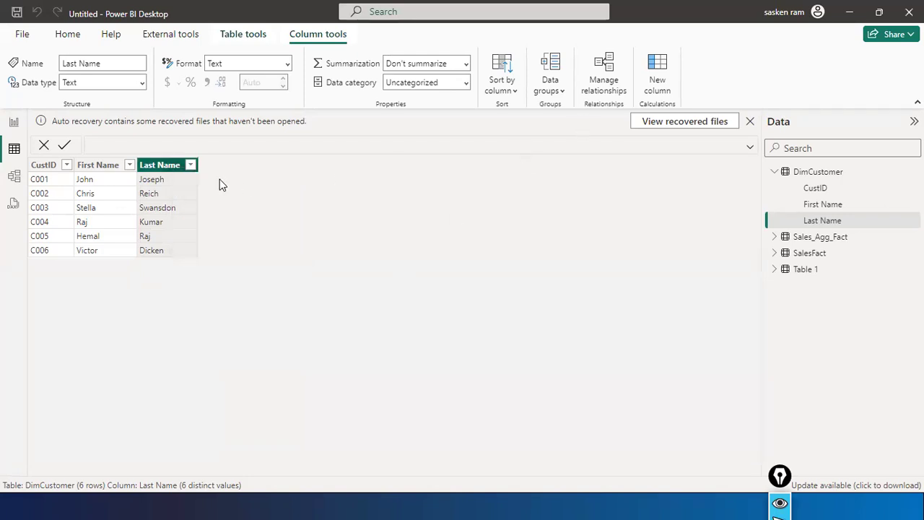
right_click(162, 164)
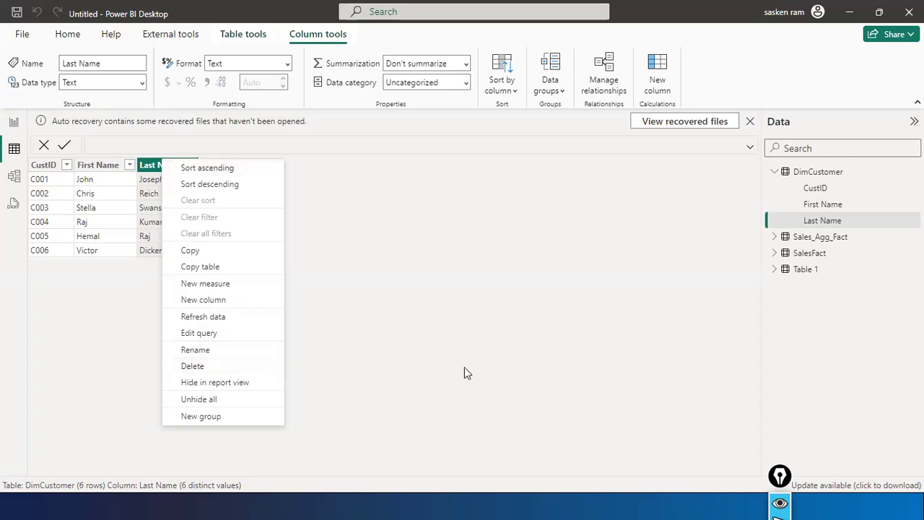
left_click(484, 339)
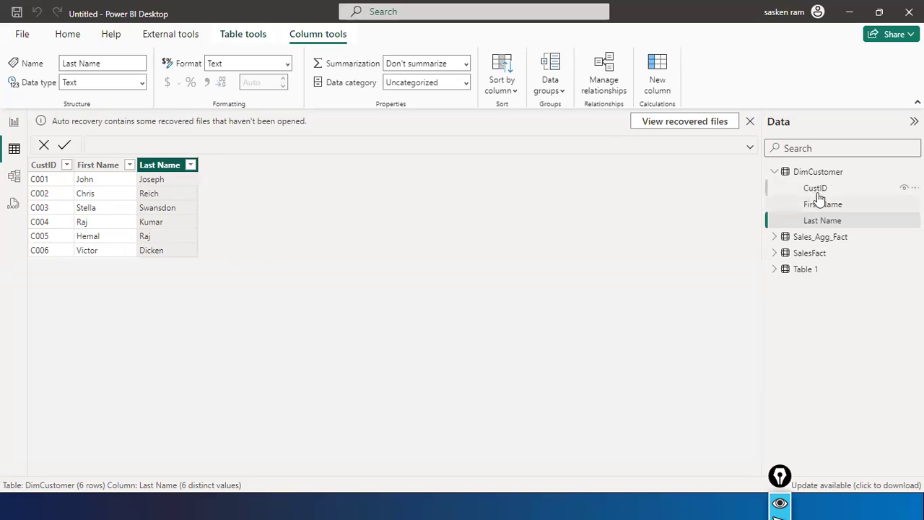
mouse_move(876, 240)
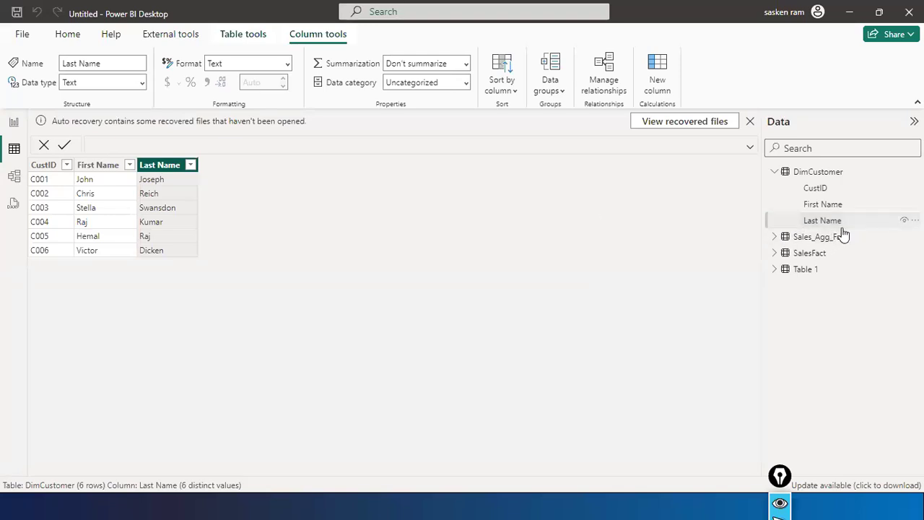
- Open the Power Query Editor via Transform data and select the DimCustomer query
left_click(19, 123)
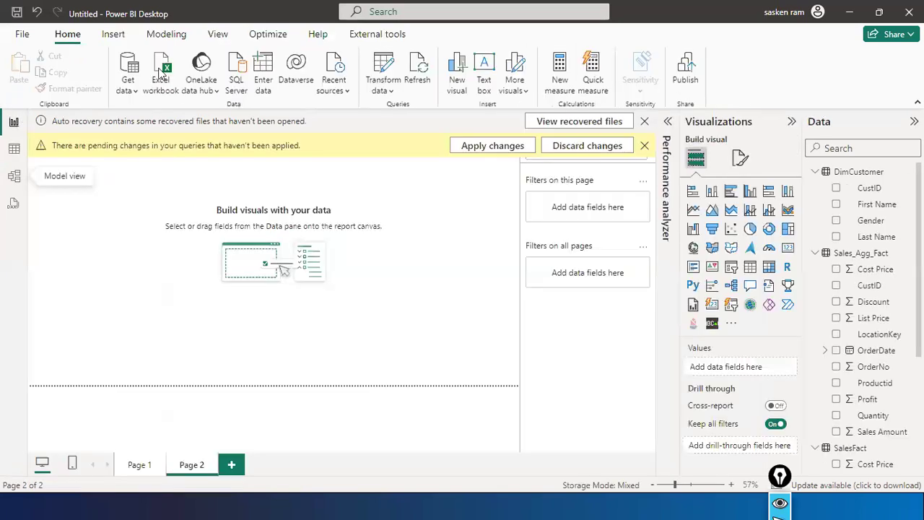
left_click(390, 94)
left_click(394, 113)
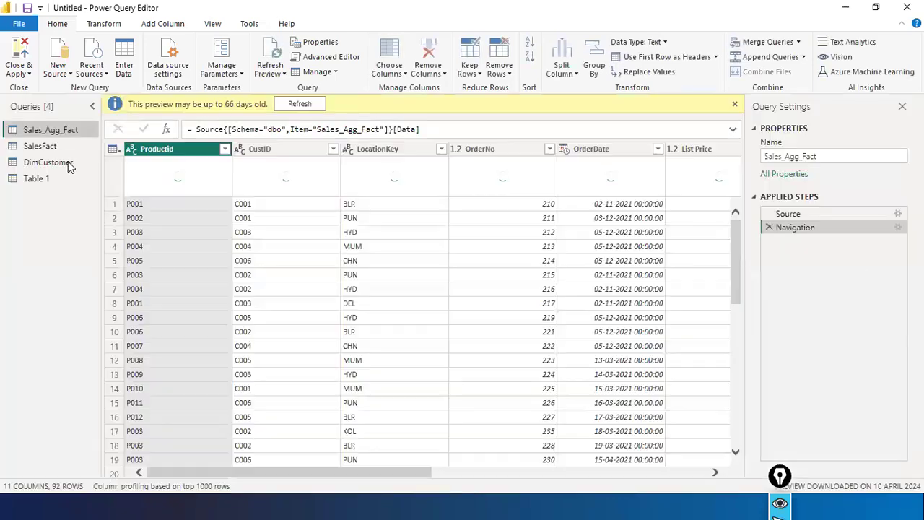
left_click(68, 162)
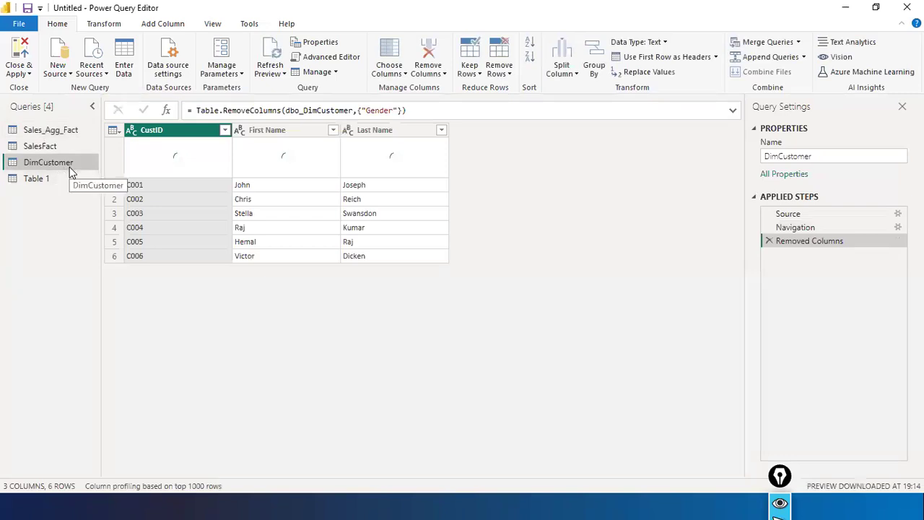
- Delete DimCustomer's Removed Columns step to restore Gender, then close the editor
left_click(452, 108)
left_click(770, 242)
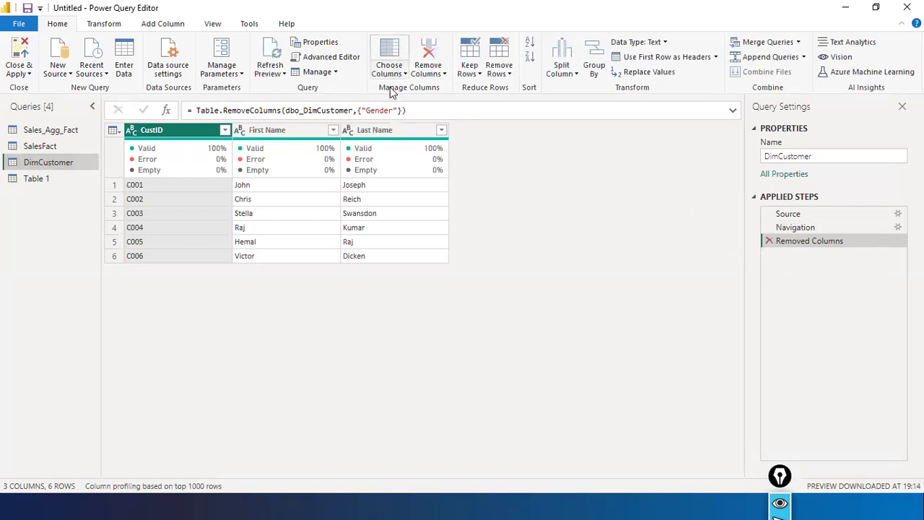
left_click(769, 241)
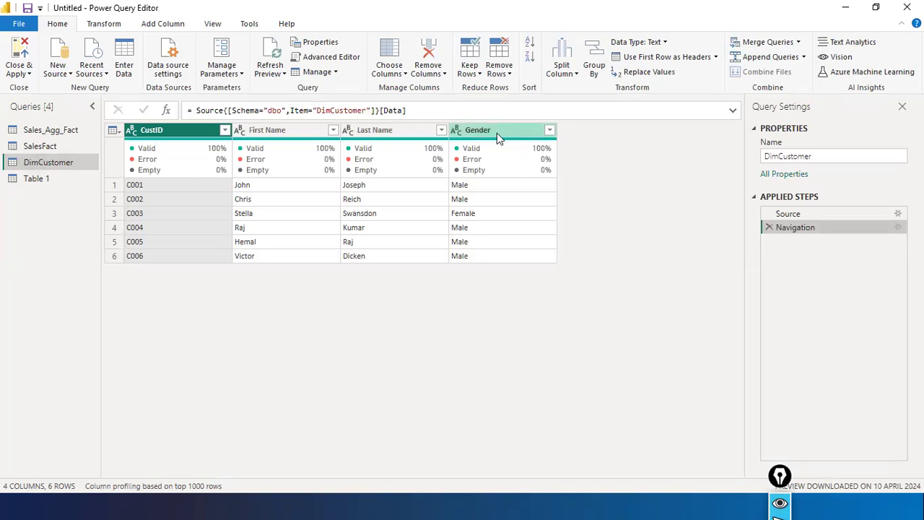
left_click(18, 24)
left_click(26, 47)
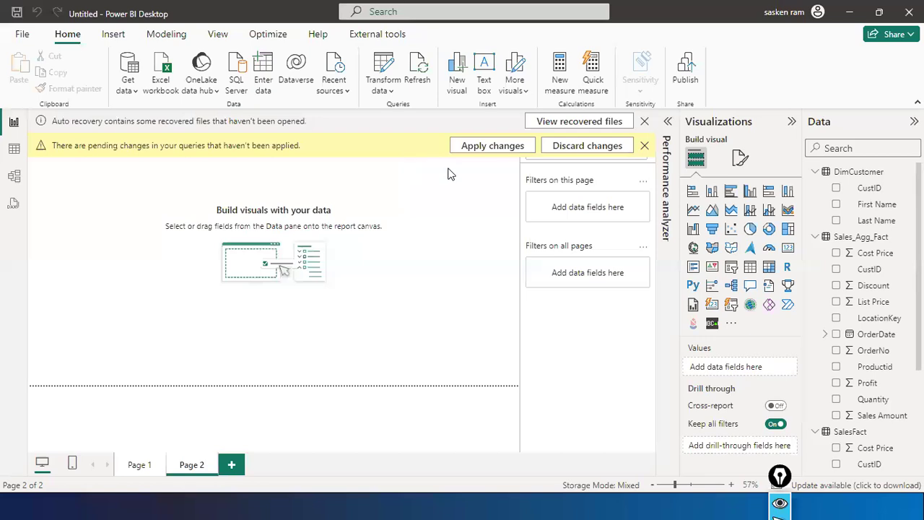
- Apply the pending changes and view DimCustomer in Table view with Gender restored
left_click(471, 145)
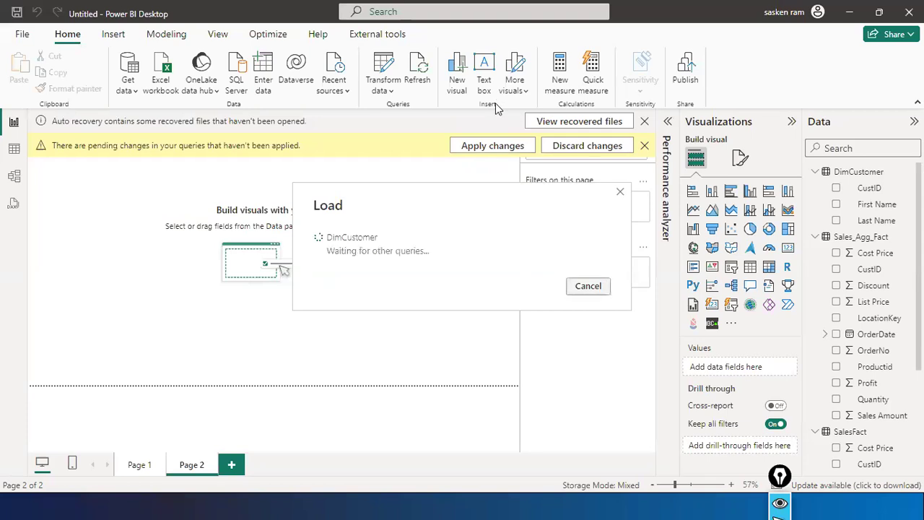
left_click(14, 150)
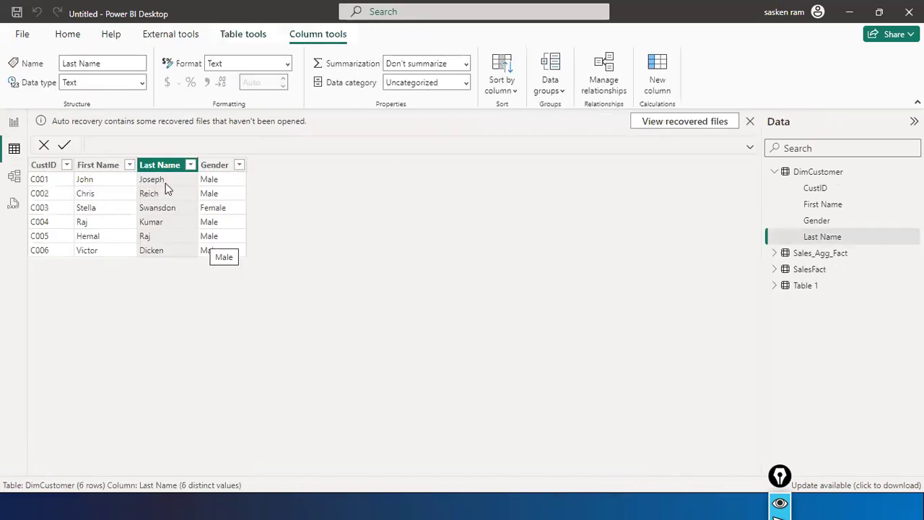
right_click(215, 168)
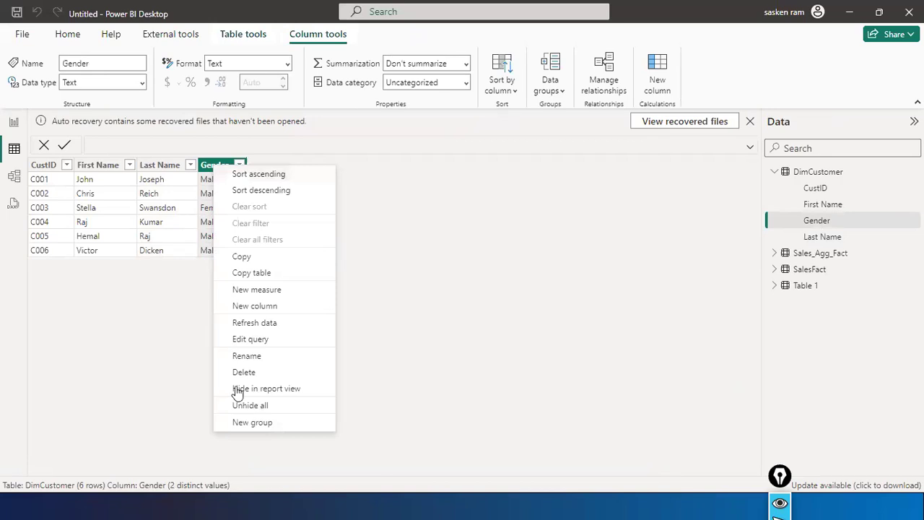
left_click(333, 172)
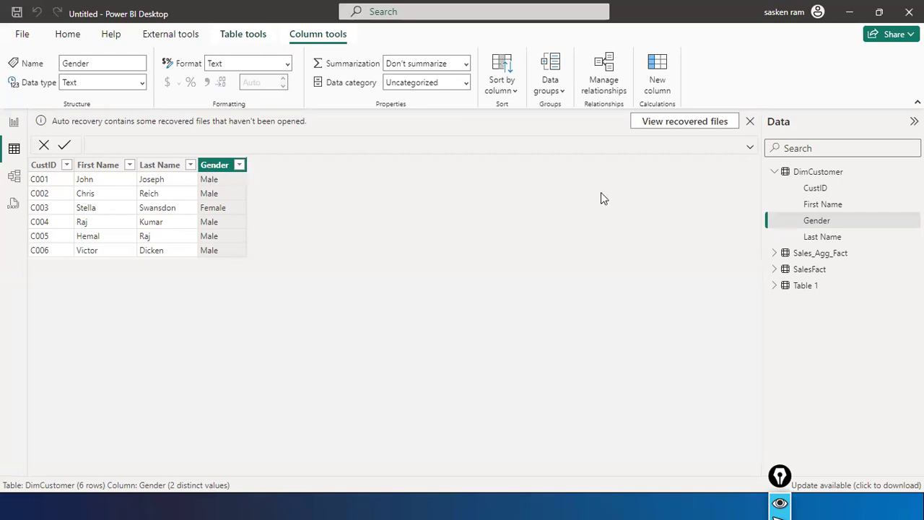
- Rename DimCustomer's Gender column to Sex
double_click(222, 166)
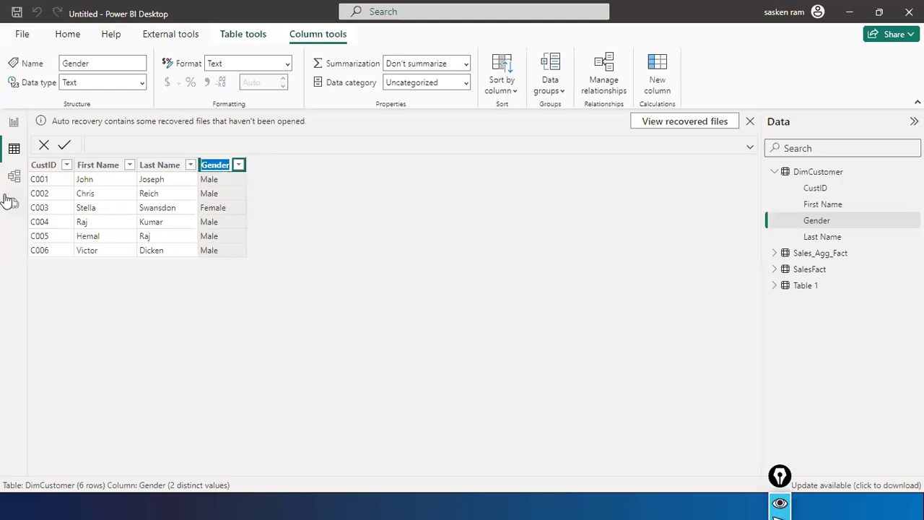
type("sEX\\\\\\")
key("BackSpace")
key("BackSpace")
key("BackSpace")
key("BackSpace")
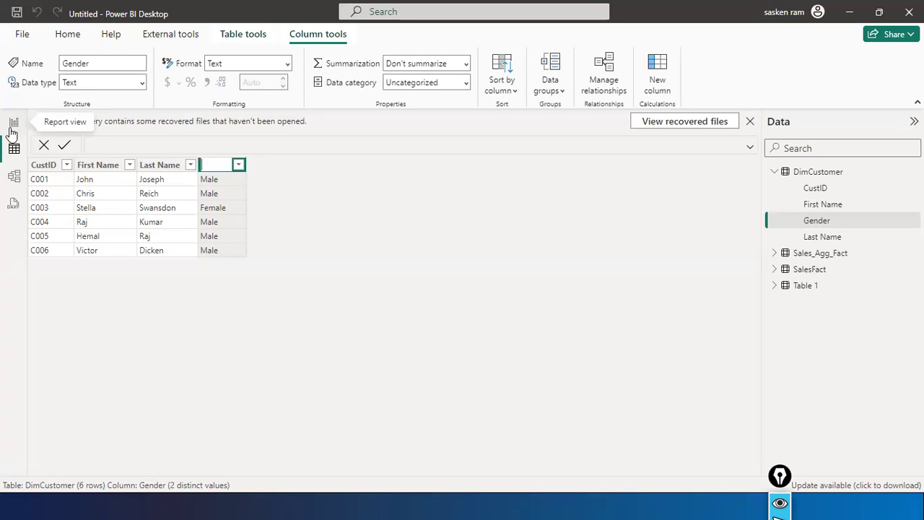
key("BackSpace")
key("BackSpace")
type("Sex")
key("Return")
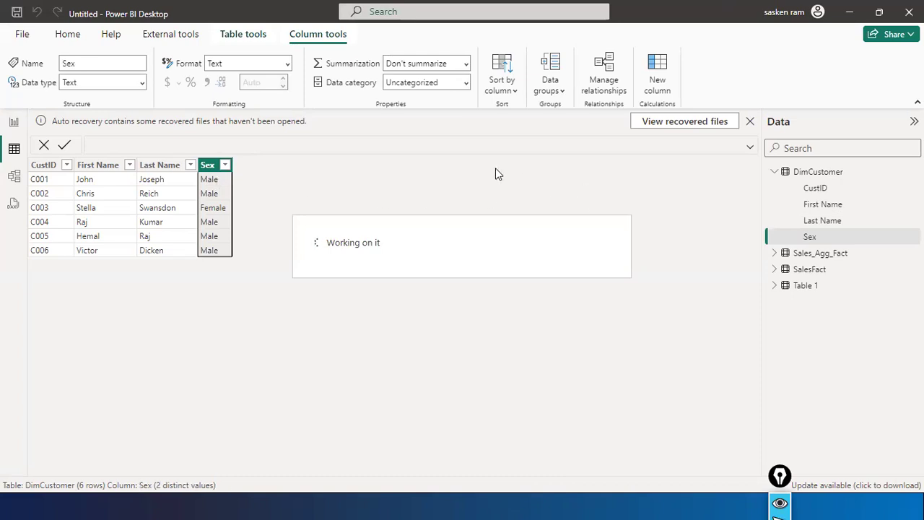
- Rename the Sex column back to Gender
double_click(210, 166)
type("Sex")
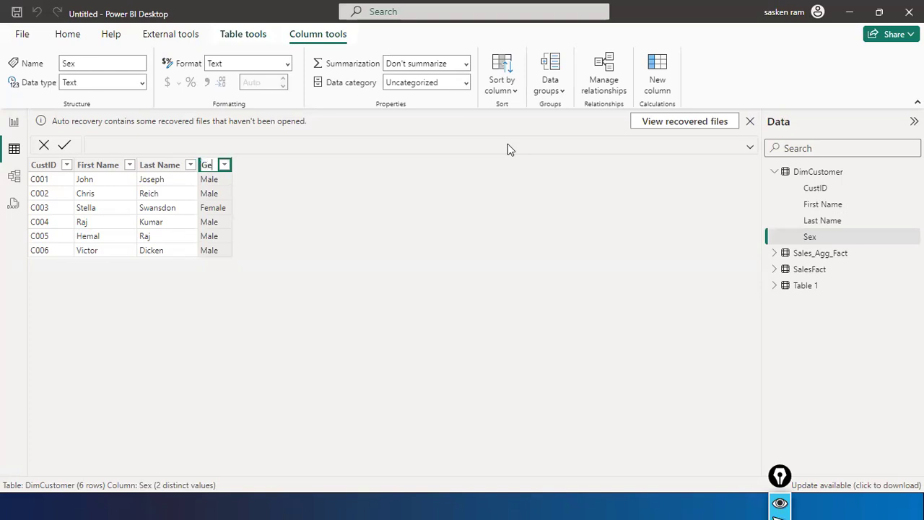
key("Return")
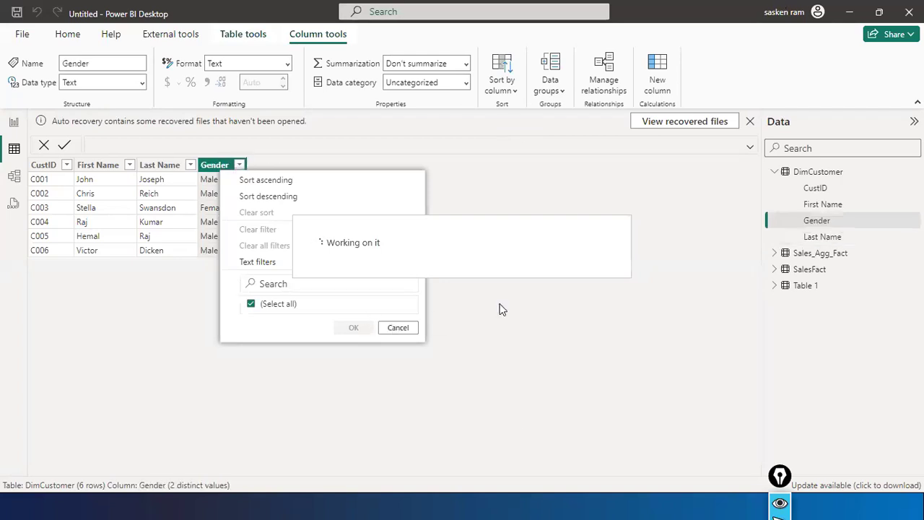
left_click(397, 328)
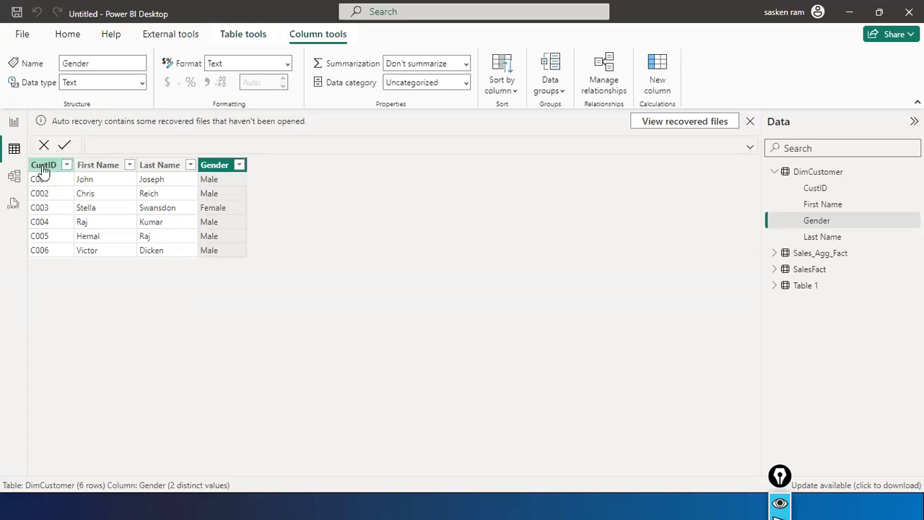
left_click(14, 122)
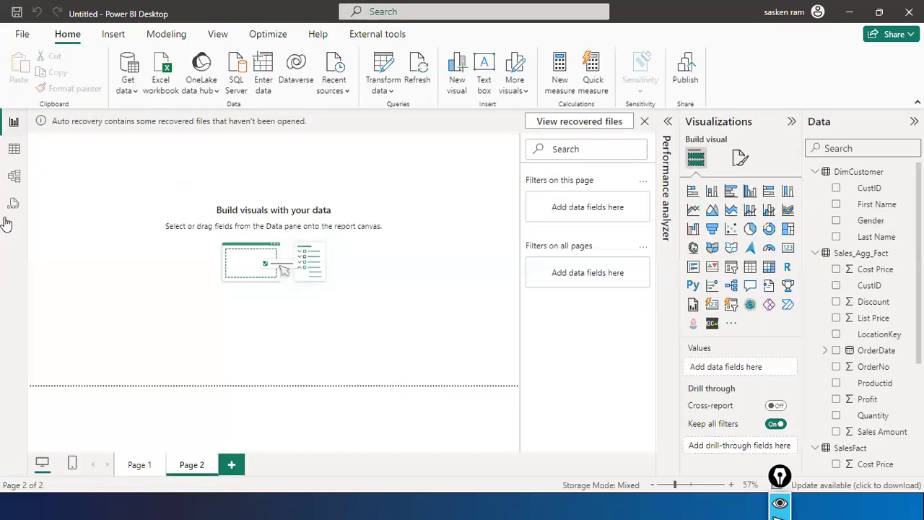
left_click(13, 149)
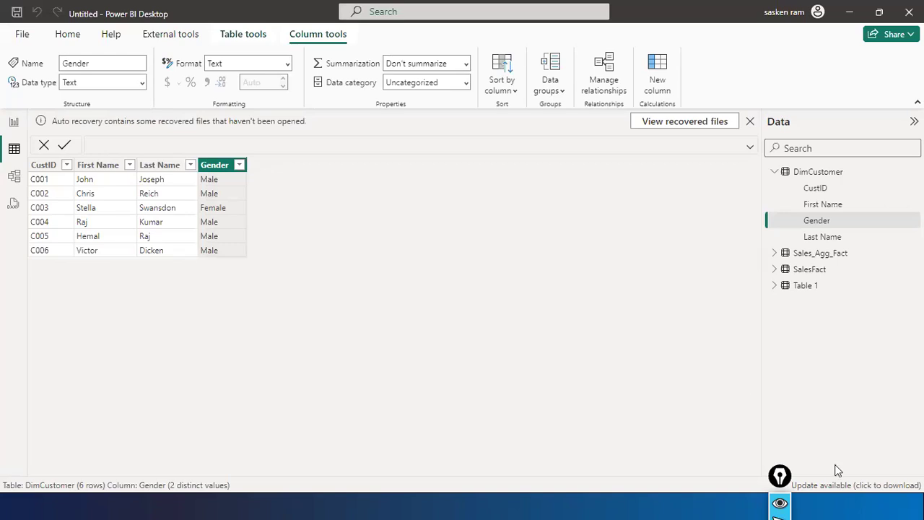
- Bring the PowerQueryLatest slide show forward and page to slide 173, the Advanced Editor example
key("alt+Tab")
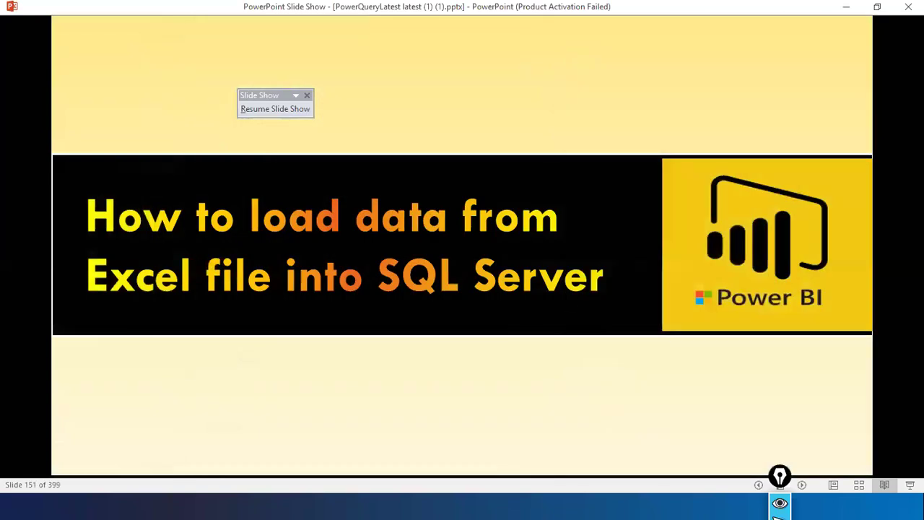
key("Right")
key("Right")
key("Right")
key("Right")
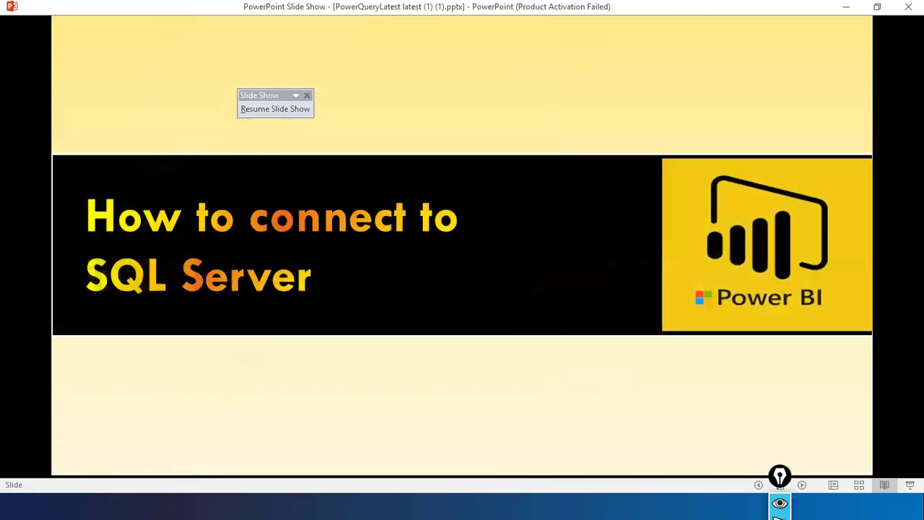
key("Right")
key("Right")
key("Right")
key("Right")
key("Right")
key("Right")
key("Right")
key("Right")
key("Right")
key("Right")
key("Right")
key("Right")
key("Right")
key("Right")
key("Right")
key("Right")
key("Right")
key("Right")
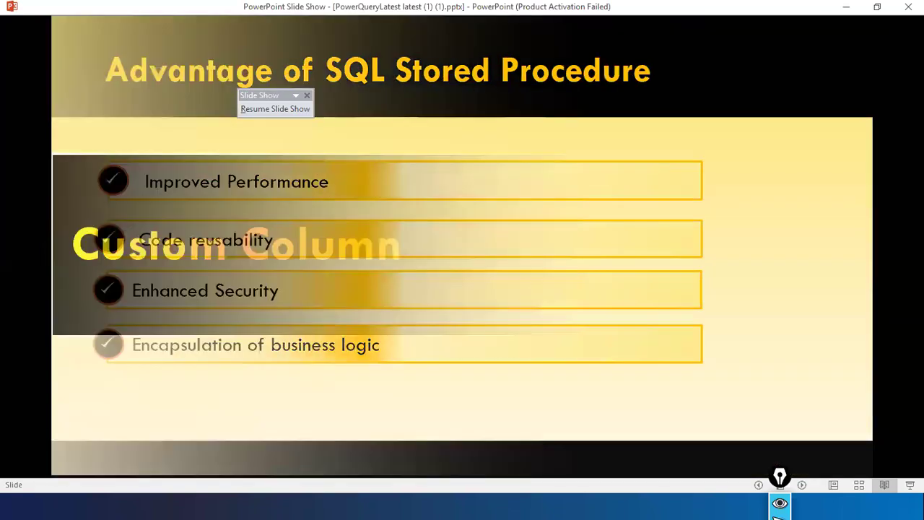
key("Right")
key("Right")
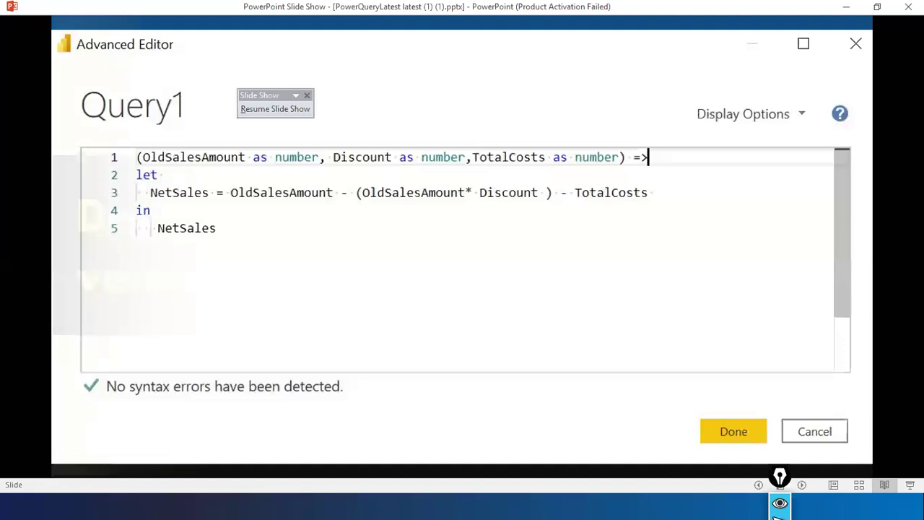
key("Left")
key("Left")
key("Left")
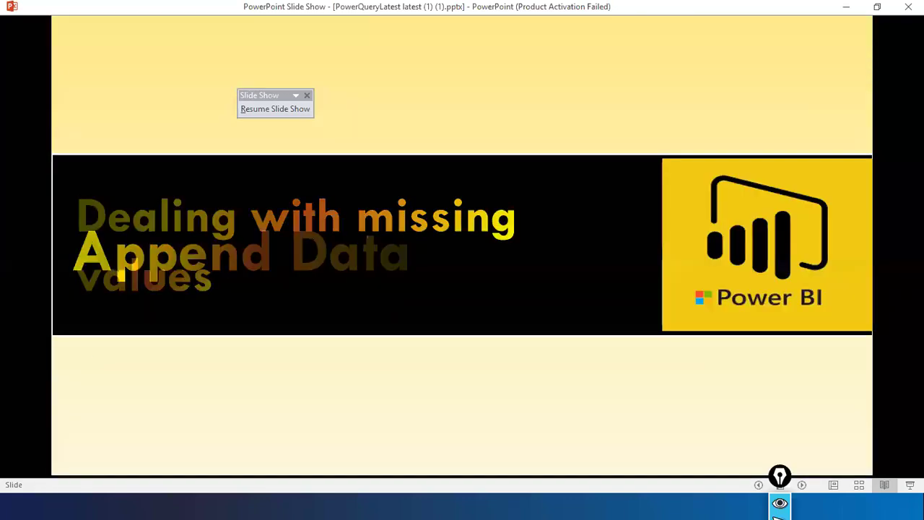